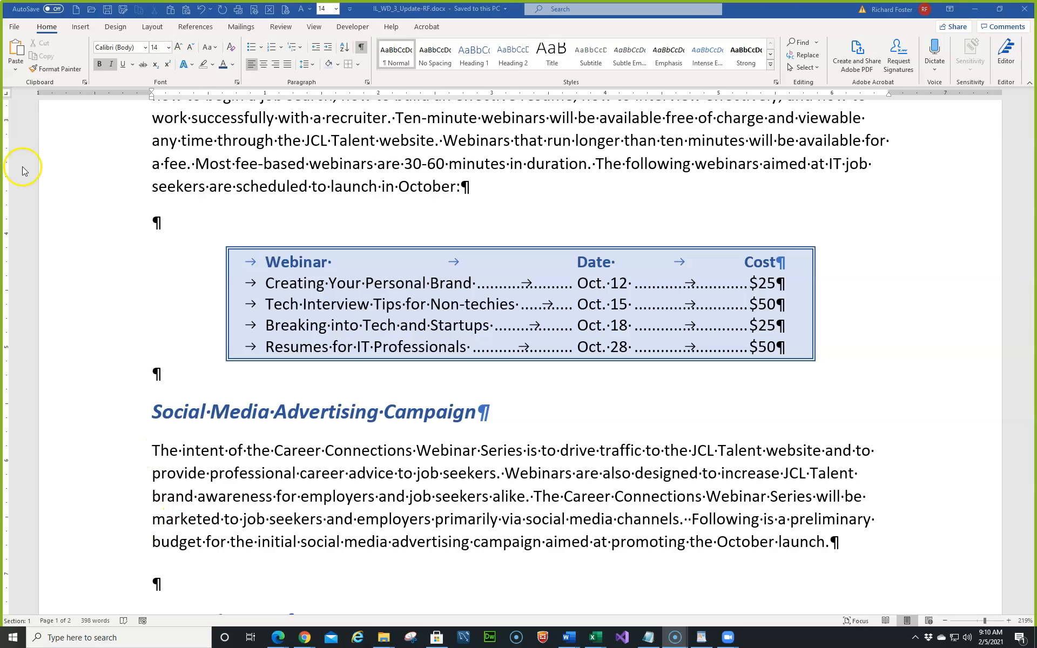
# Insert a table with 2 columns and 4 rows in the empty paragraph above the Upcoming Conferences heading.
pyautogui.scroll(-3, 467, 443)
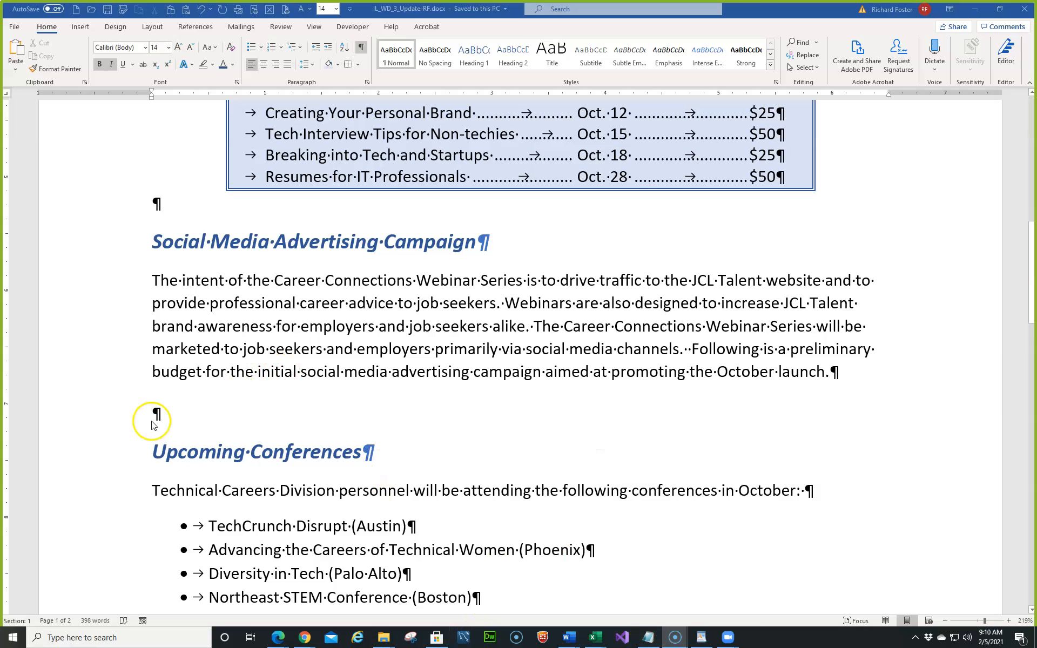
pyautogui.click(177, 414)
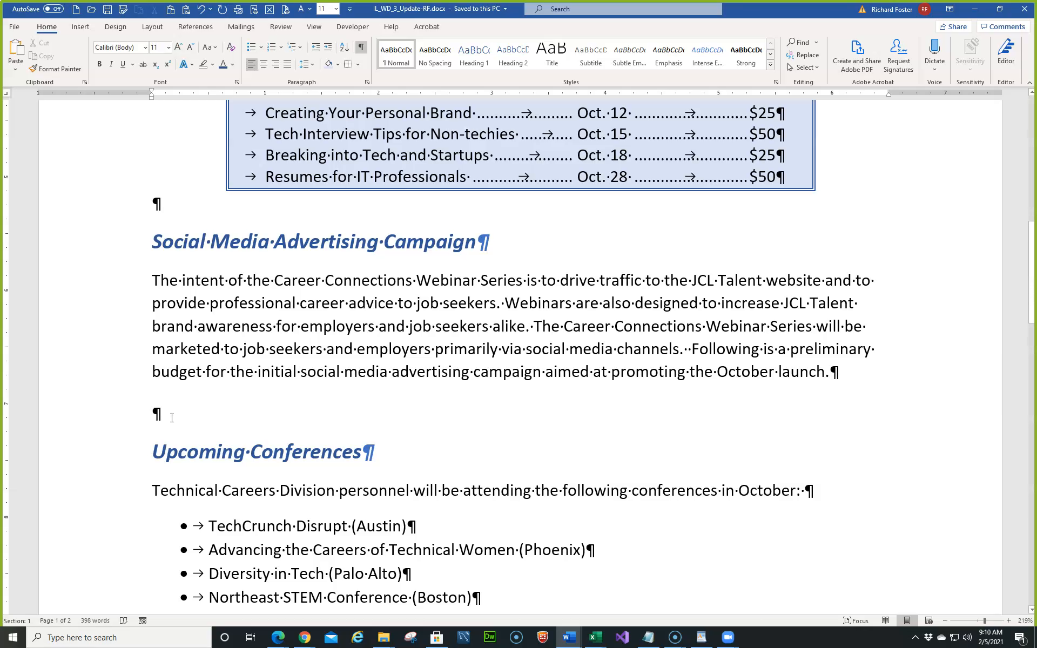
pyautogui.click(79, 27)
pyautogui.click(90, 50)
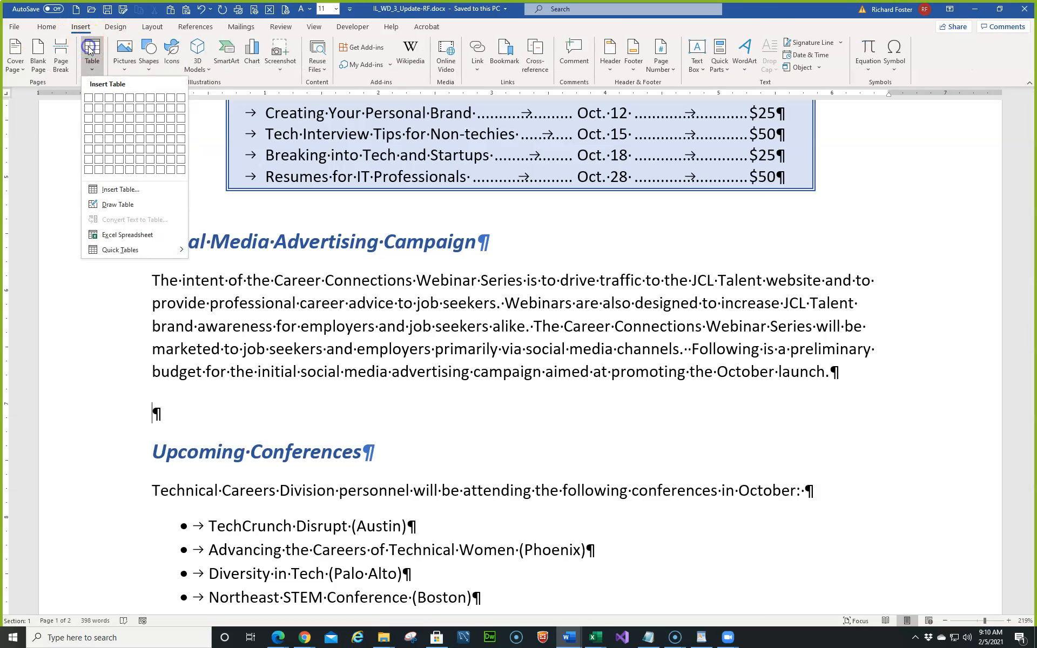
pyautogui.click(88, 99)
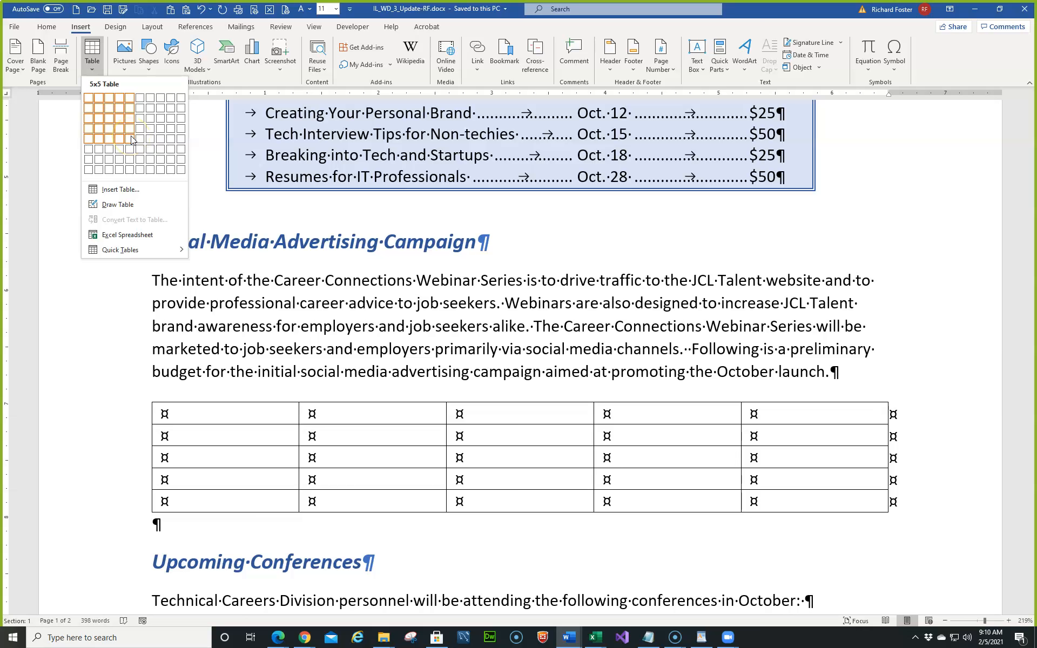
pyautogui.click(102, 110)
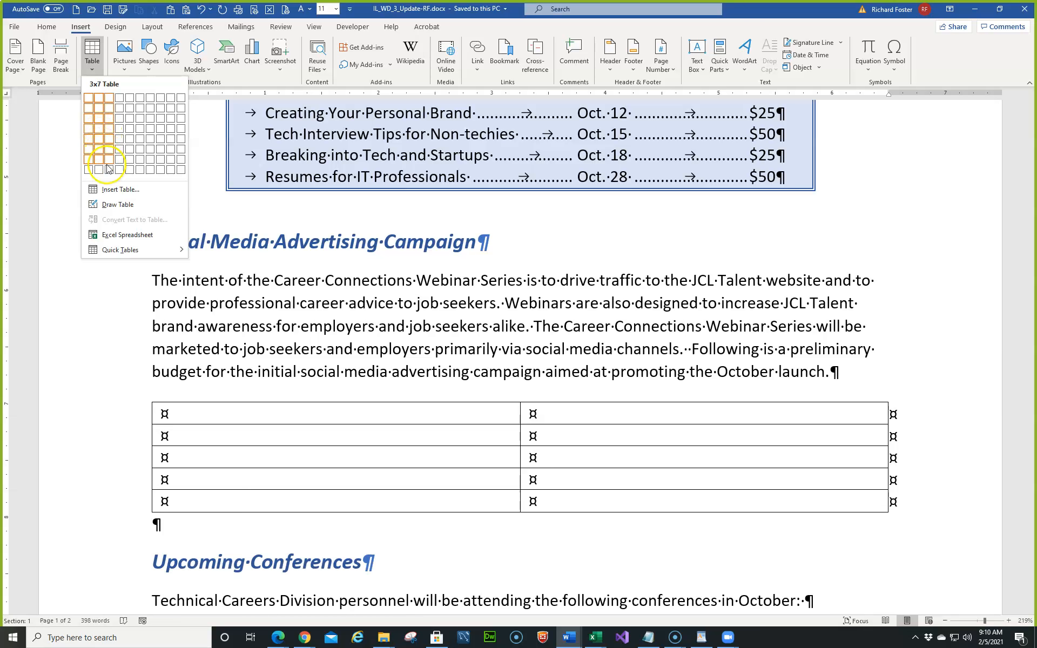
pyautogui.click(114, 190)
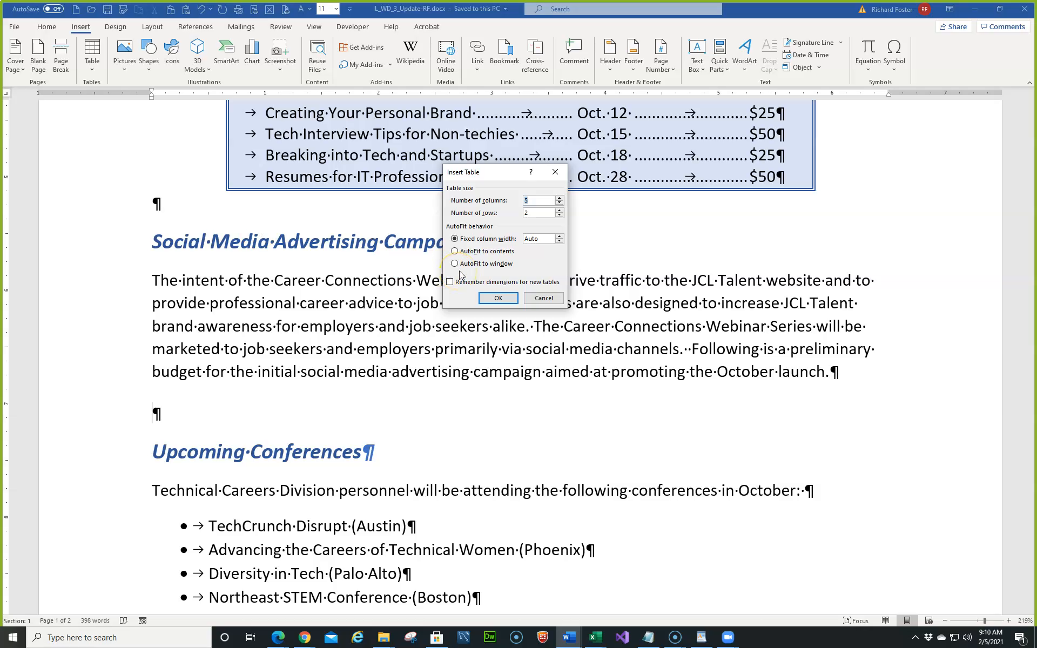
pyautogui.write('2')
pyautogui.press('Tab')
pyautogui.click(488, 298)
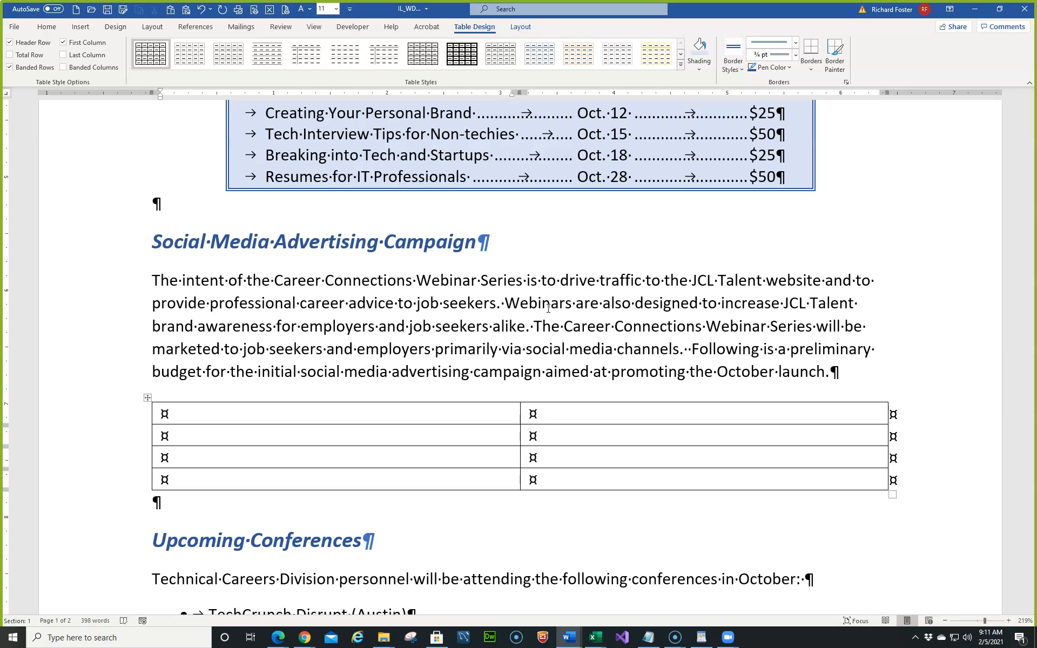
# Enter Platform in the first cell, insert a tab character in the second, and advance through the cells to add a fifth row.
pyautogui.write('Platform')
pyautogui.press('Tab')
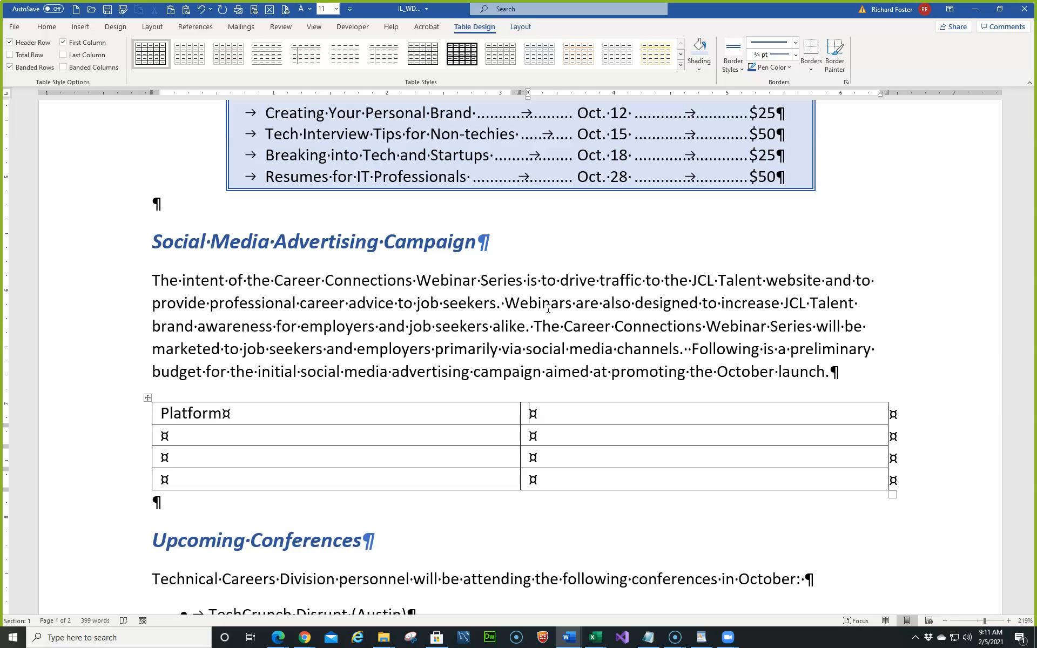
pyautogui.hotkey('ctrl', 'Tab')
pyautogui.press('Tab')
pyautogui.press('Tab')
pyautogui.press('Tab')
pyautogui.press('Tab')
pyautogui.press('Tab')
pyautogui.press('Tab')
pyautogui.press('Tab')
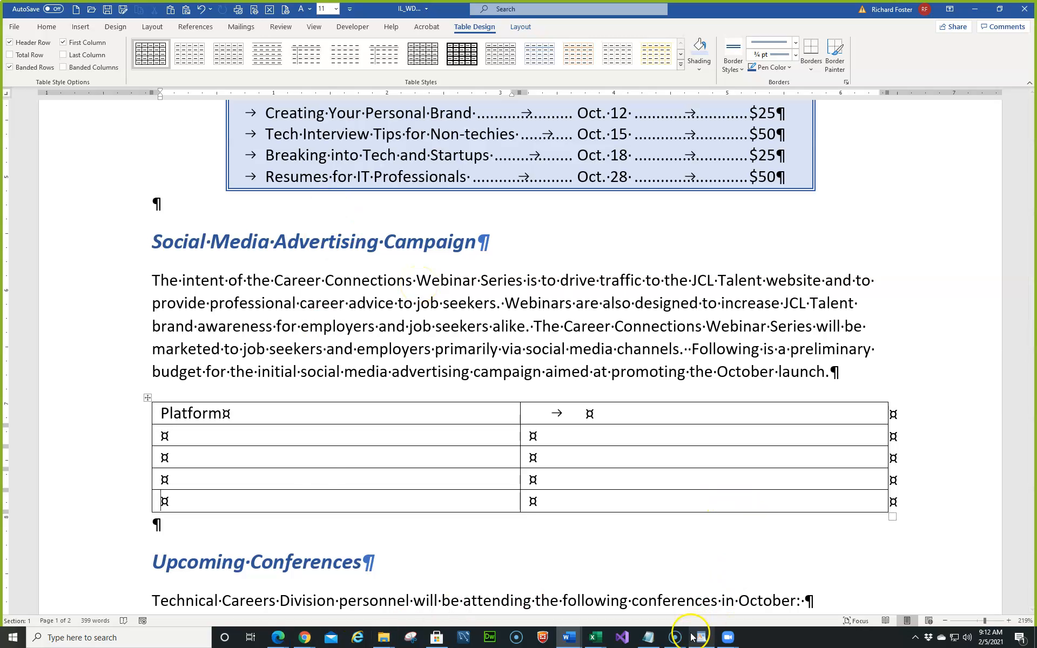
# Switch to Document16 and copy the entire social media budget table.
pyautogui.moveTo(647, 639)
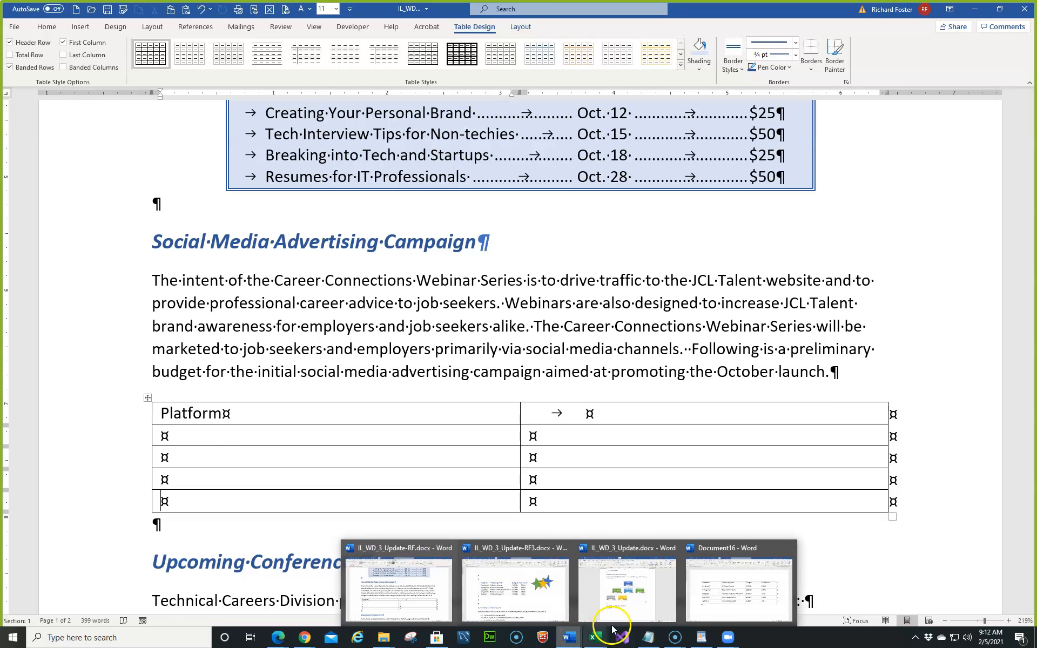
pyautogui.click(710, 593)
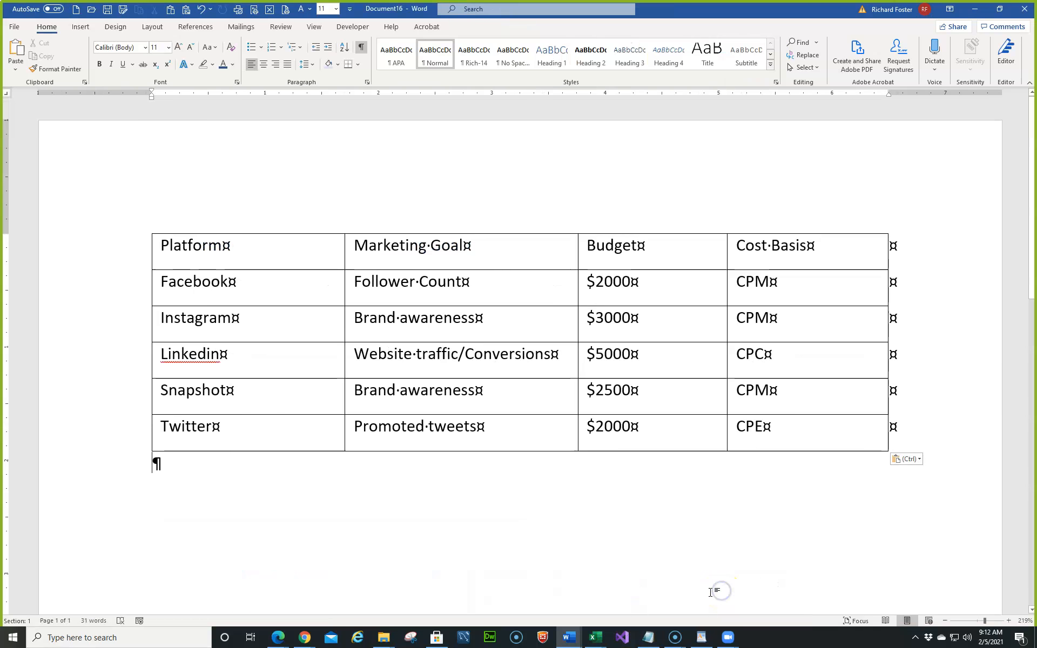
pyautogui.moveTo(154, 251)
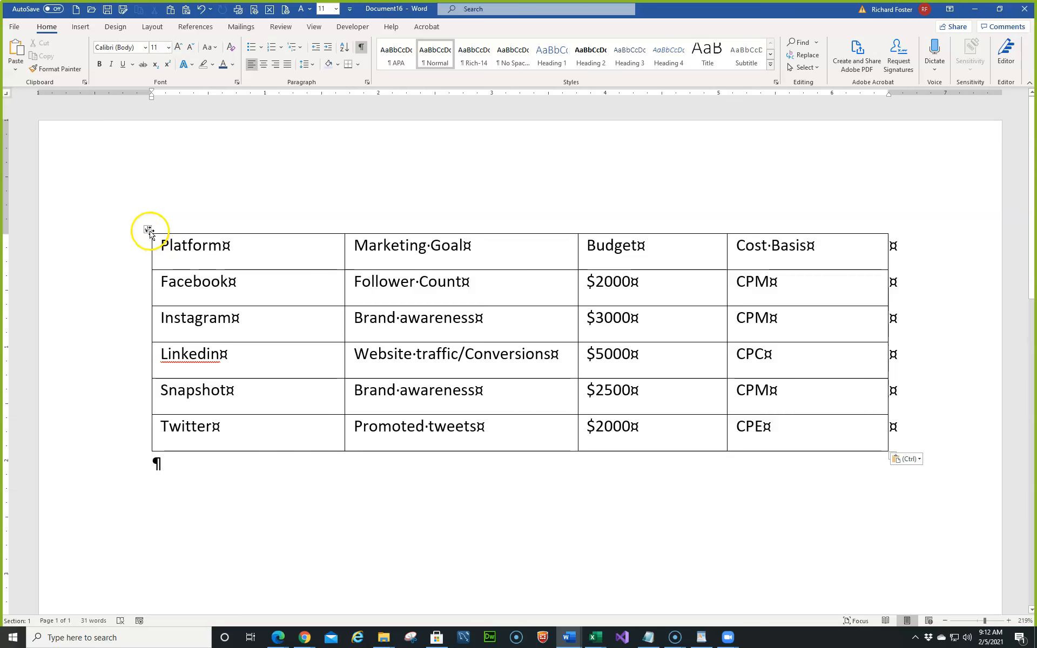
pyautogui.click(149, 231)
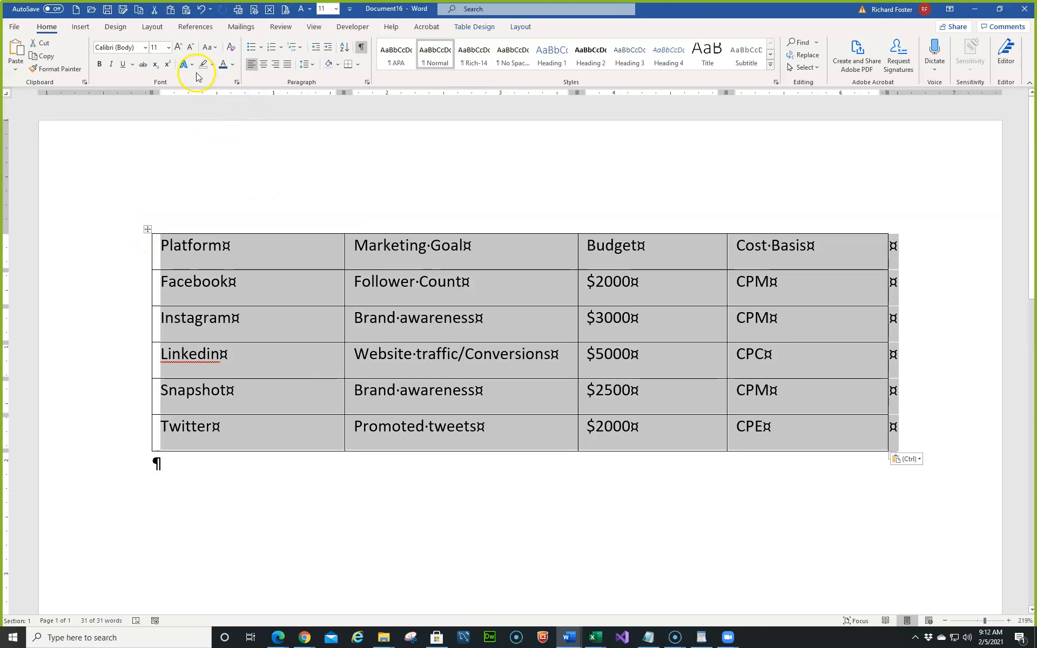
pyautogui.click(139, 10)
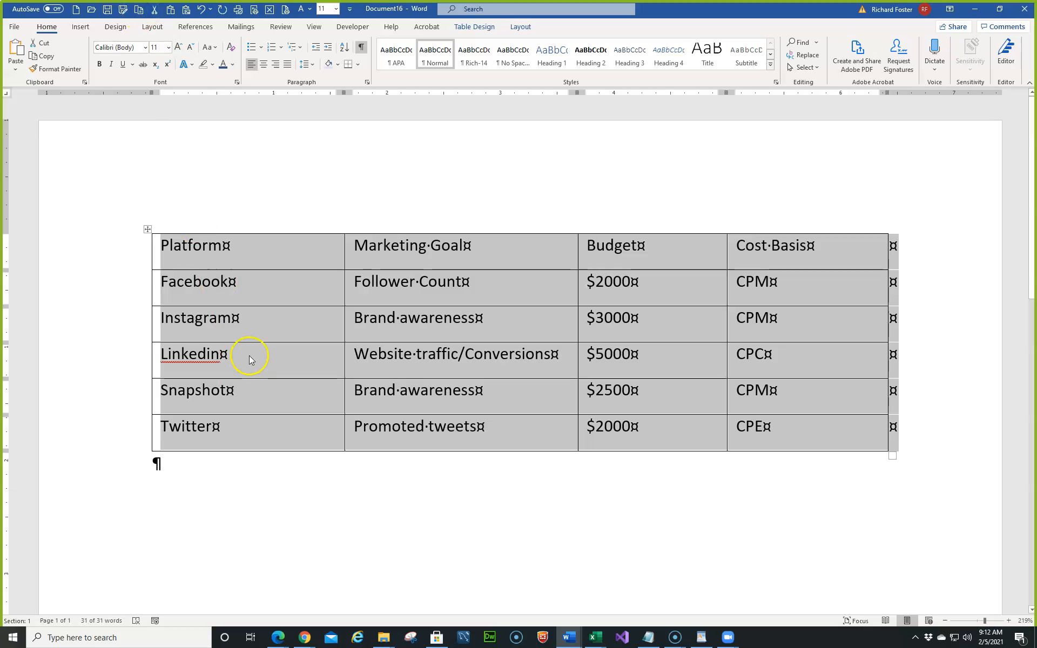
# Return to IL_WD_3_Update-RF.docx and paste the copied budget table into the empty paragraph directly below the two-column table.
pyautogui.moveTo(573, 642)
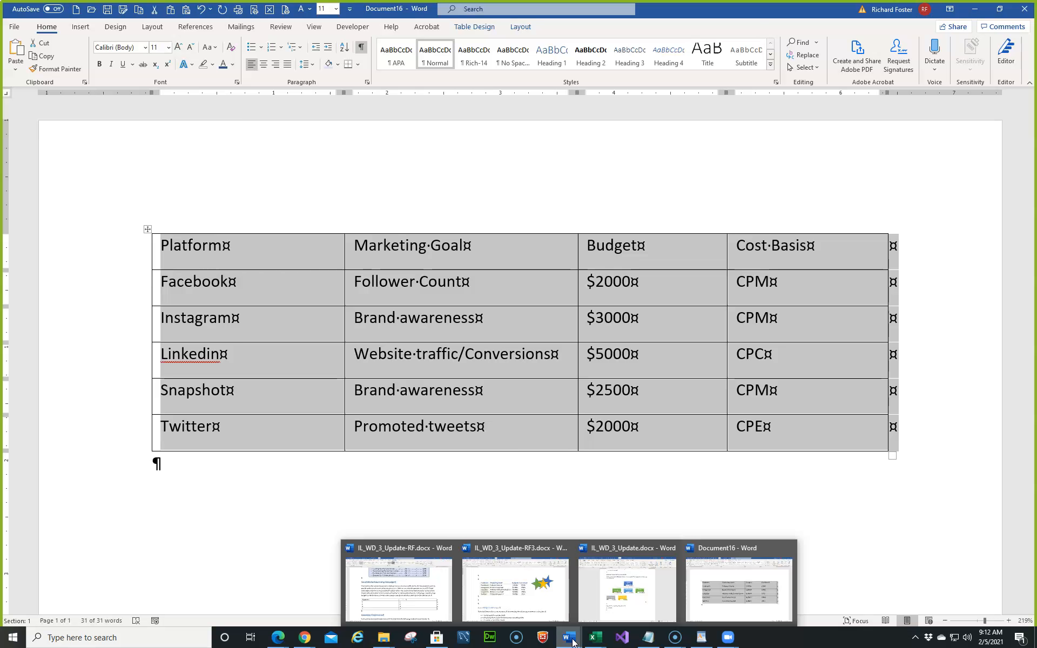
pyautogui.click(406, 588)
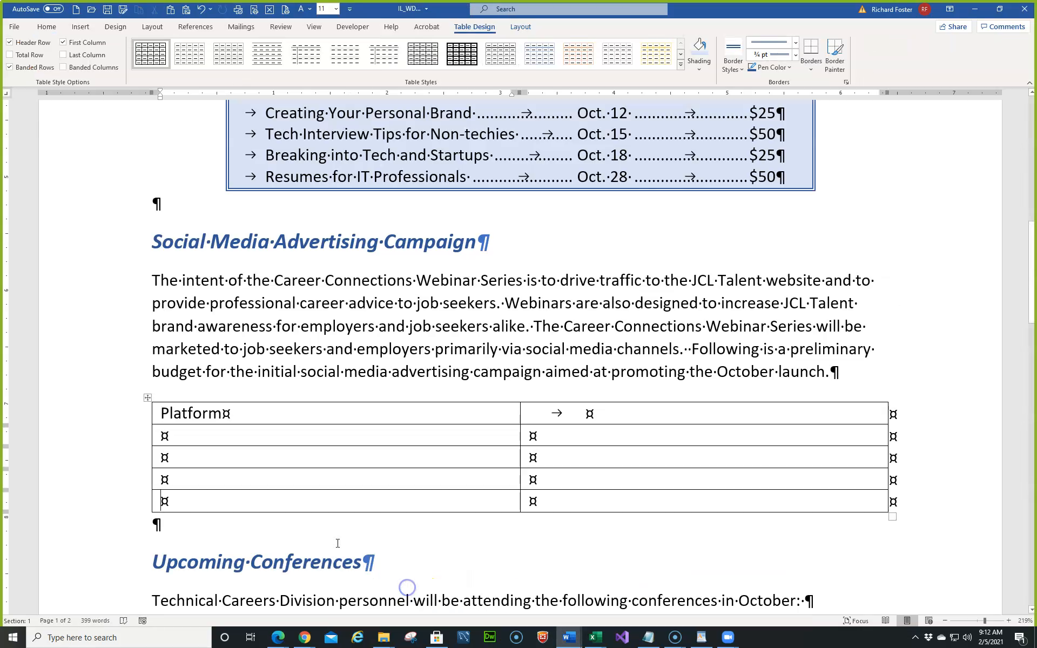
pyautogui.click(162, 526)
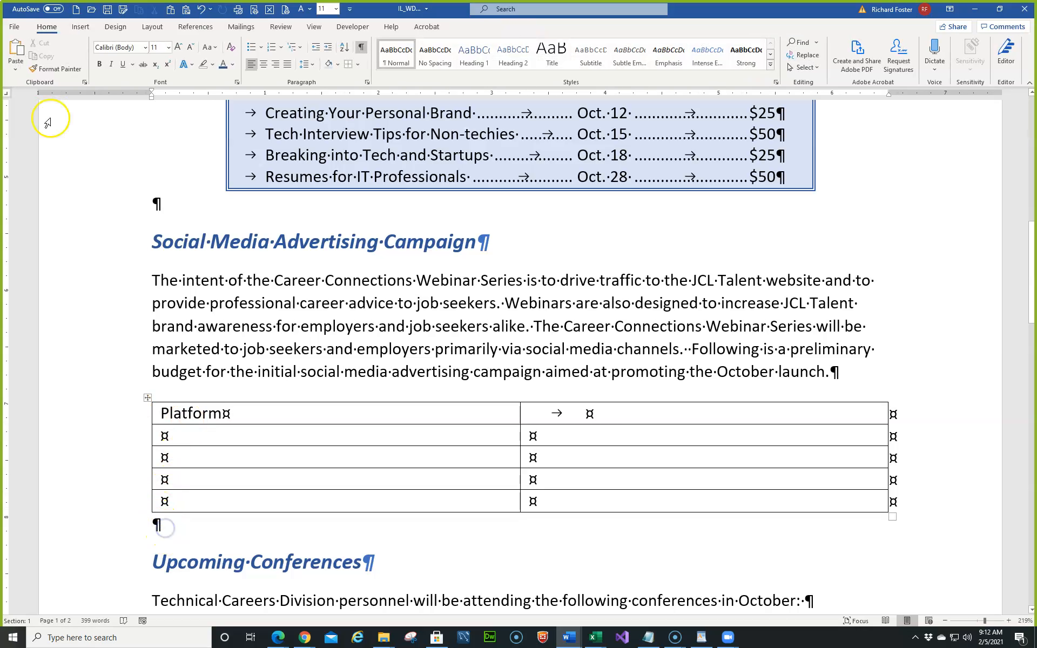
pyautogui.click(22, 52)
pyautogui.scroll(5, 219, 240)
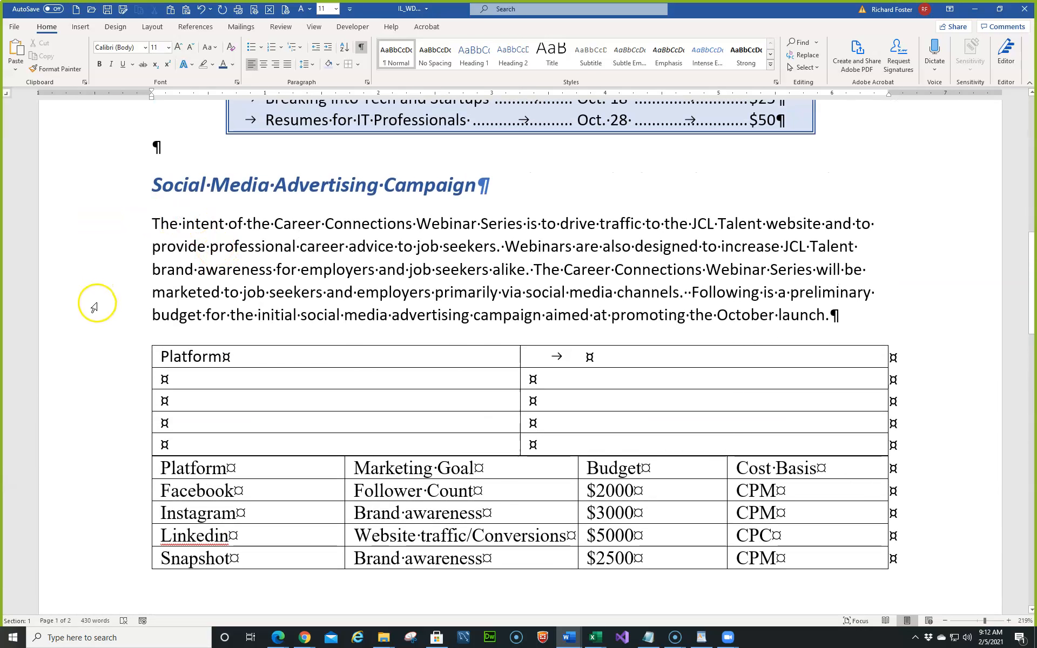
# Clear the first row of the two-column table and cut all five of its rows from above the pasted budget table.
pyautogui.click(56, 362)
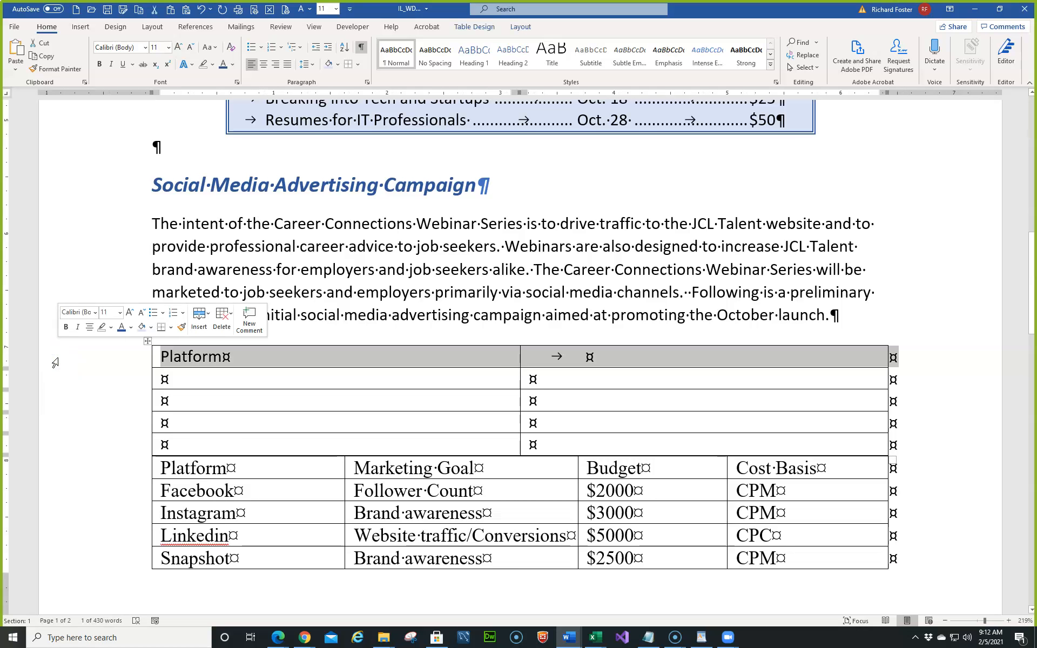
pyautogui.press('Delete')
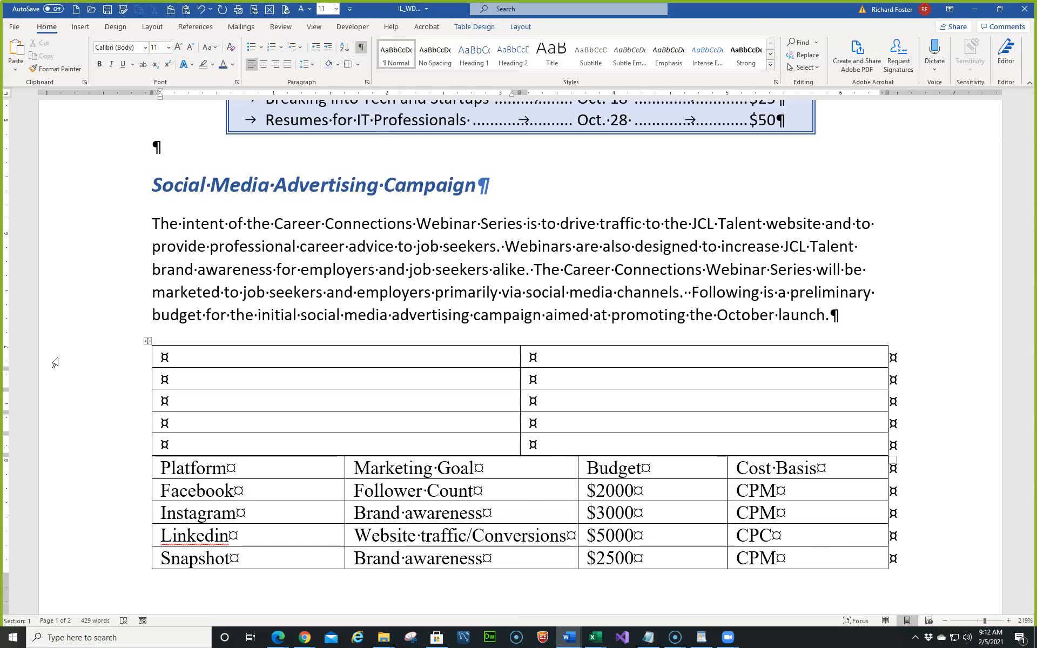
pyautogui.click(55, 362)
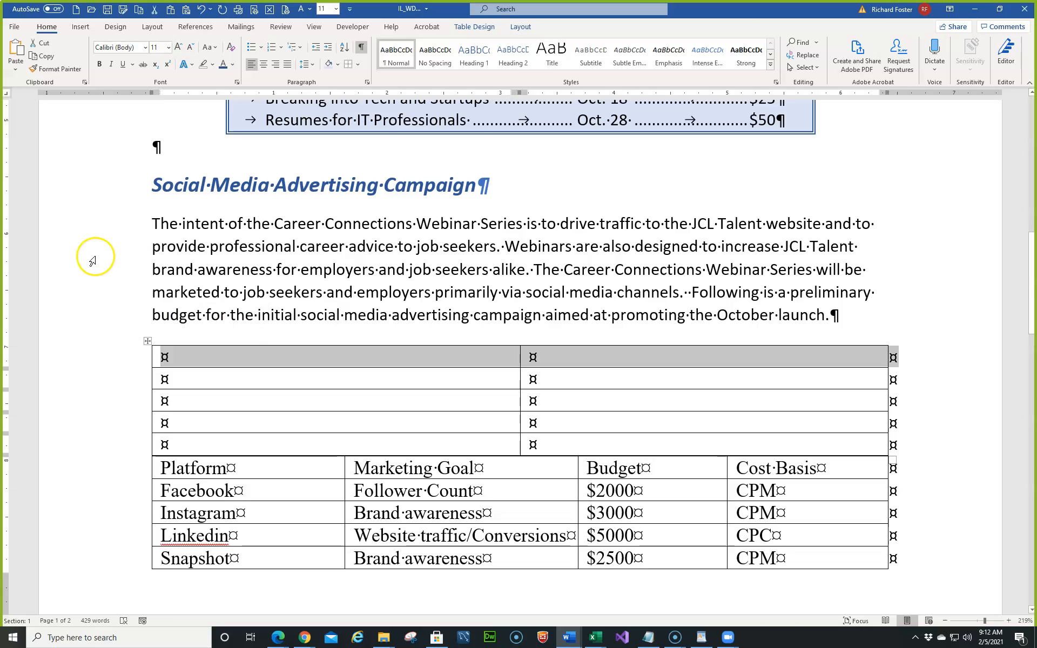
pyautogui.moveTo(113, 355); pyautogui.dragTo(110, 436)
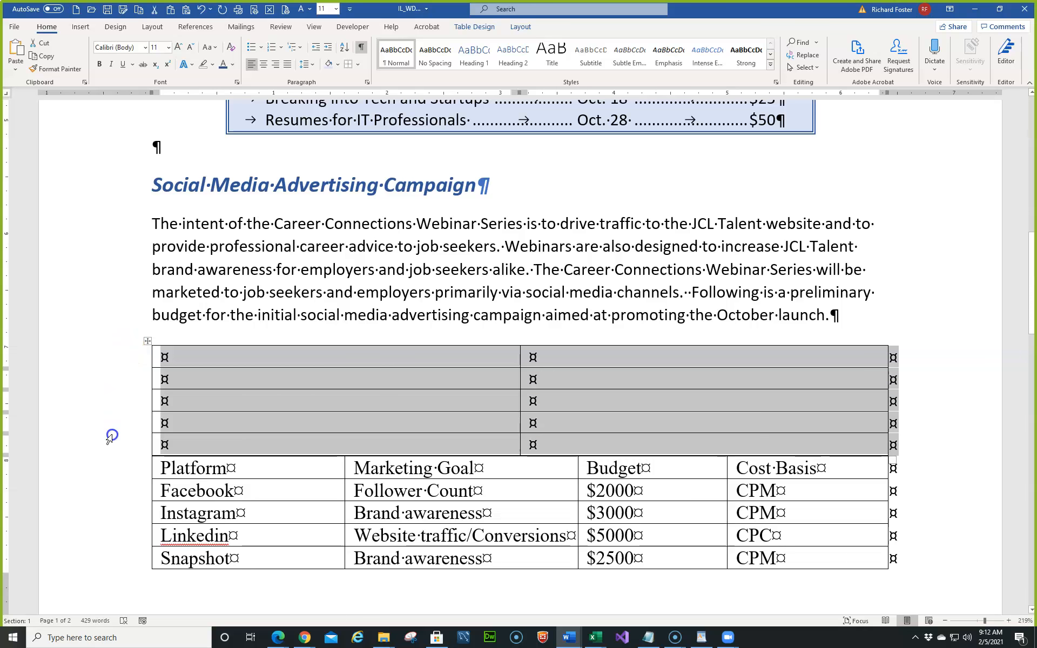
pyautogui.click(152, 13)
pyautogui.click(201, 449)
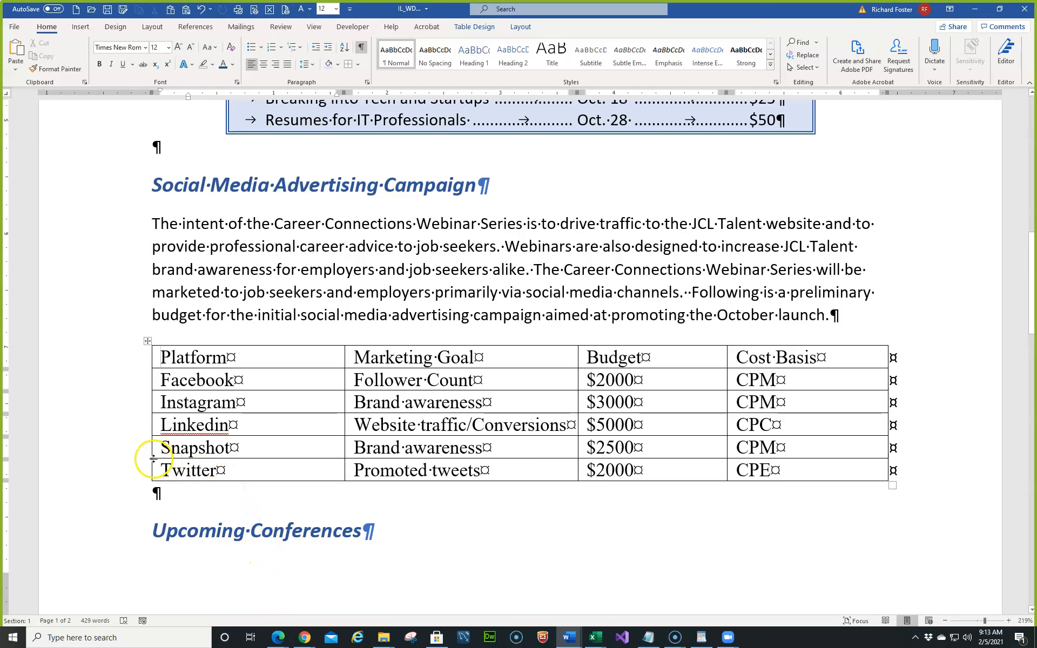
# Insert a blank row between the Snapshot and Twitter rows and bring up the insert options for the Twitter row.
pyautogui.moveTo(150, 459)
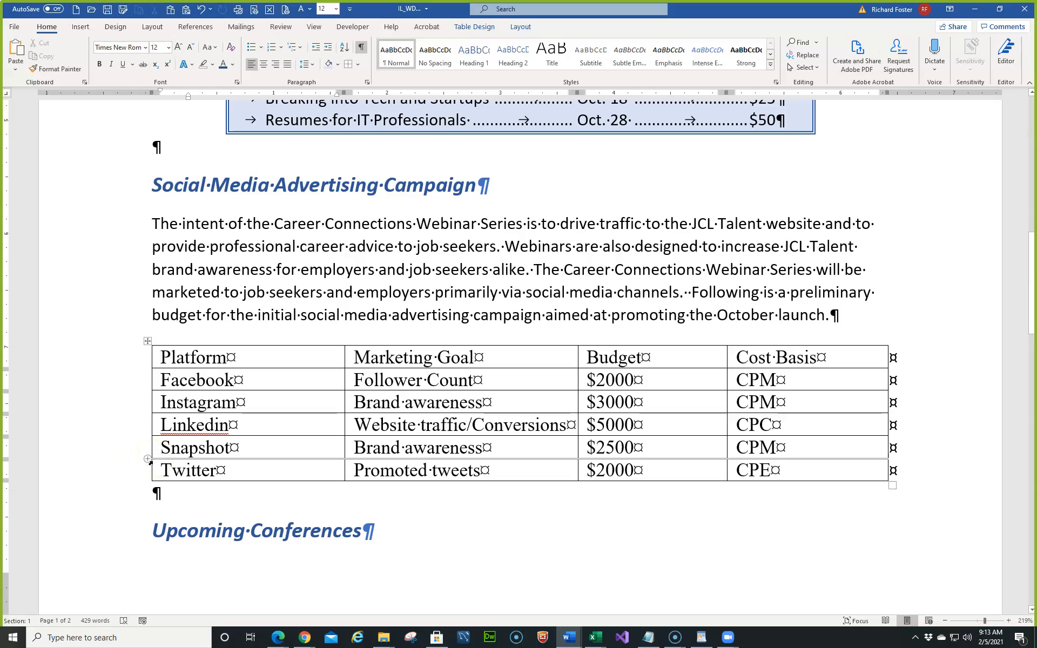
pyautogui.click(148, 459)
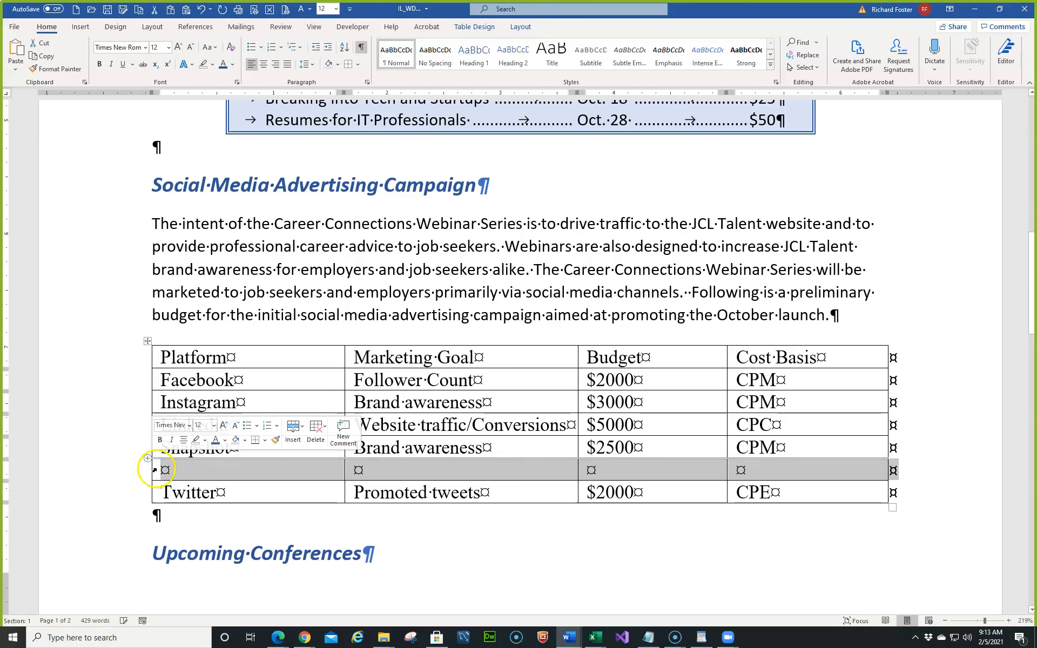
pyautogui.click(240, 493)
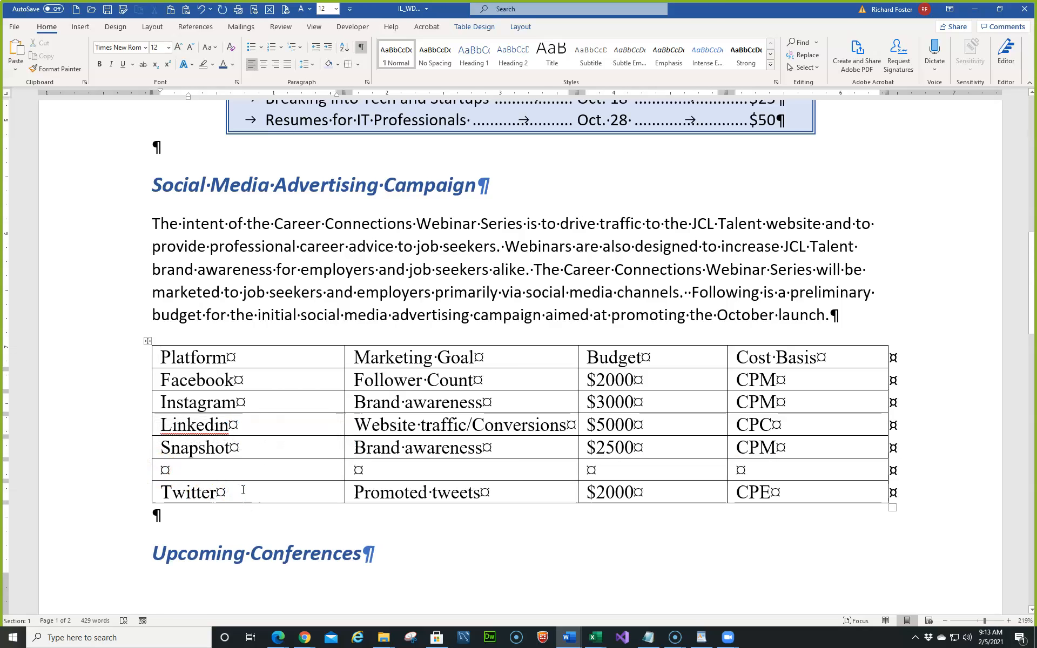
pyautogui.rightClick(242, 492)
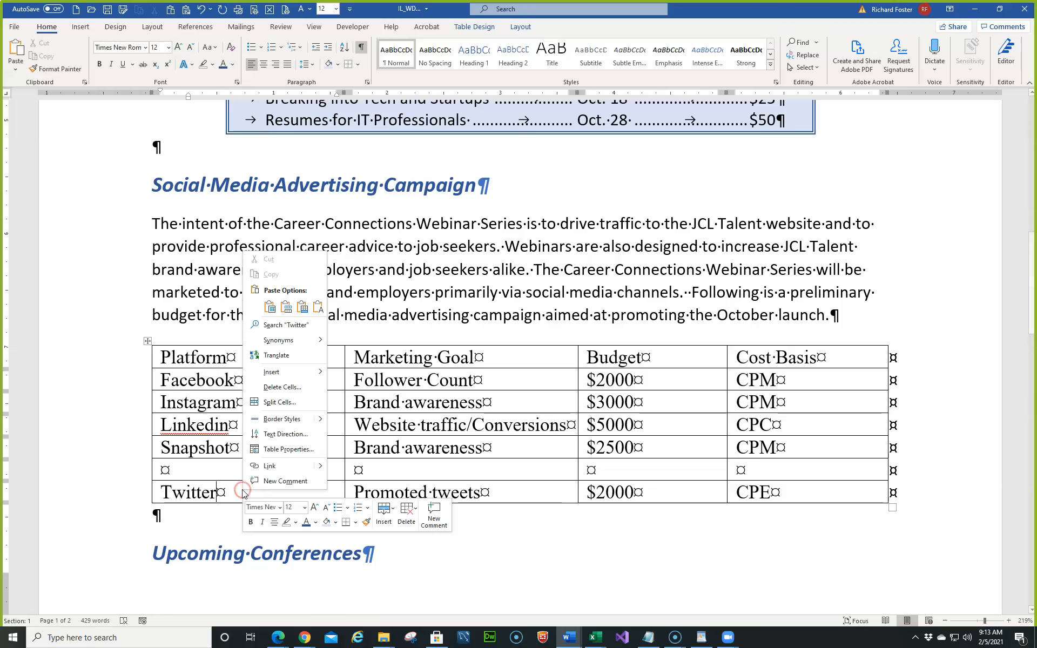
pyautogui.click(391, 507)
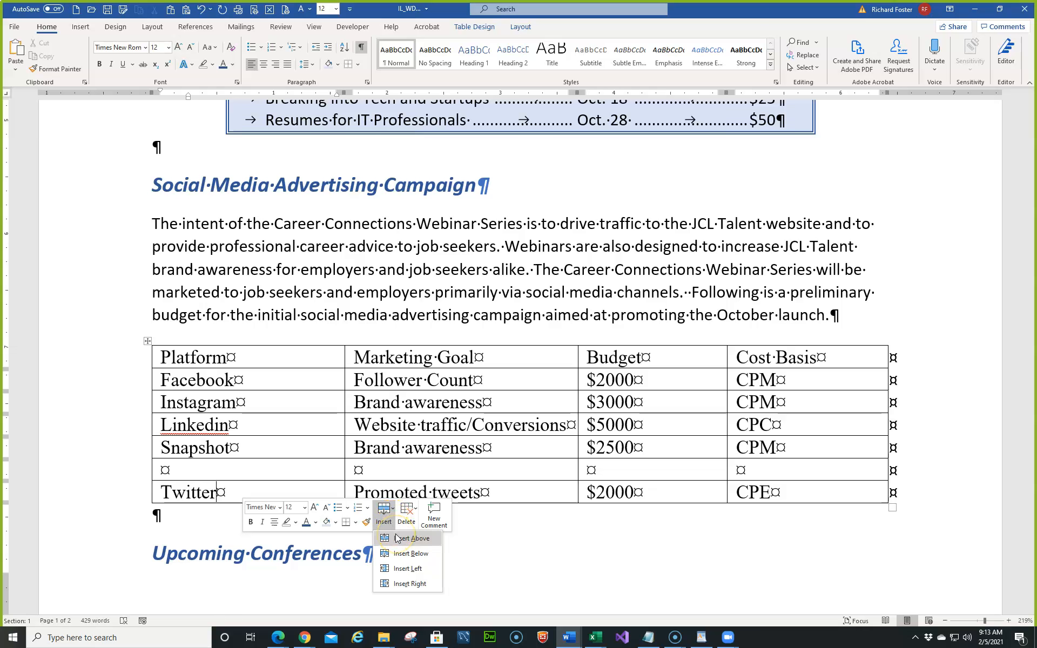
pyautogui.click(281, 484)
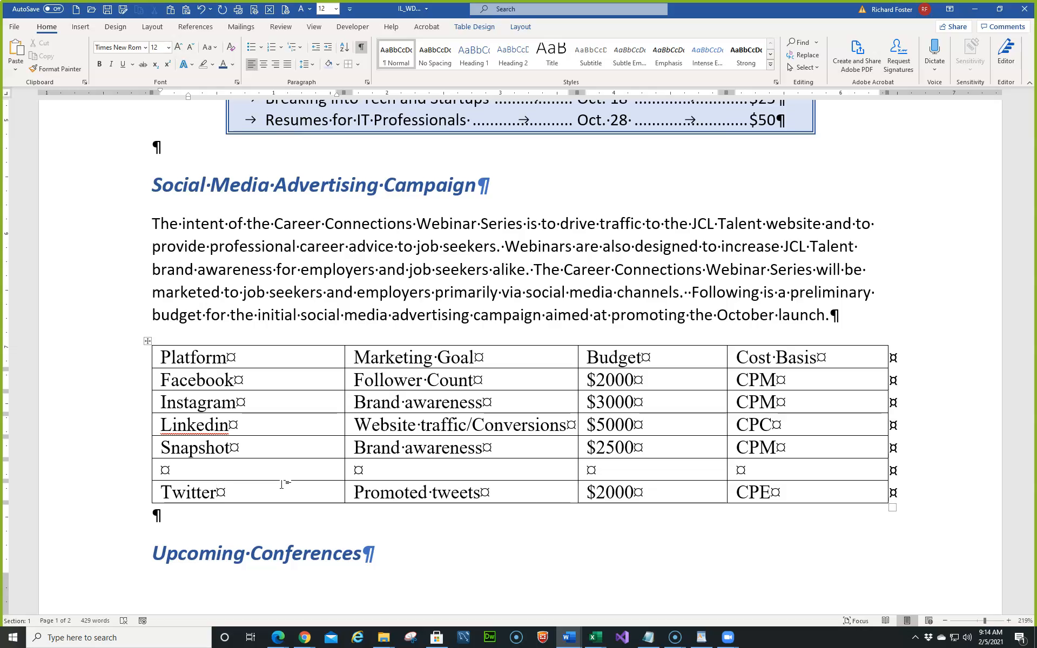
pyautogui.write('Snap')
pyautogui.press('BackSpace')
pyautogui.press('BackSpace')
pyautogui.press('BackSpace')
pyautogui.press('BackSpace')
pyautogui.write('S')
pyautogui.press('BackSpace')
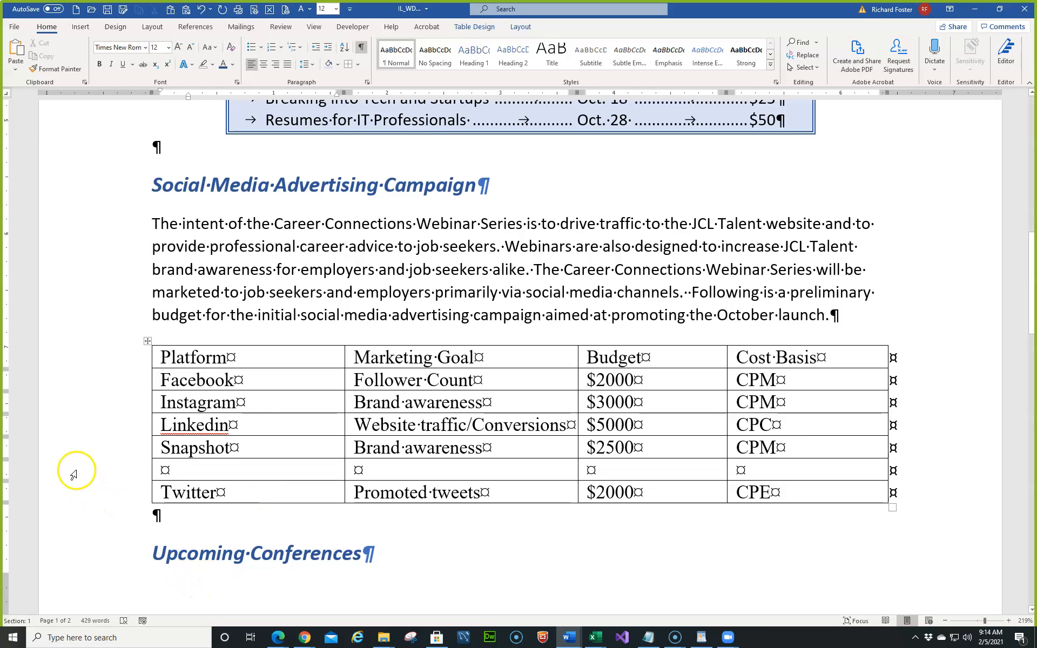
# Cut the blank row between the Snapshot and Twitter rows out of the budget table.
pyautogui.click(74, 474)
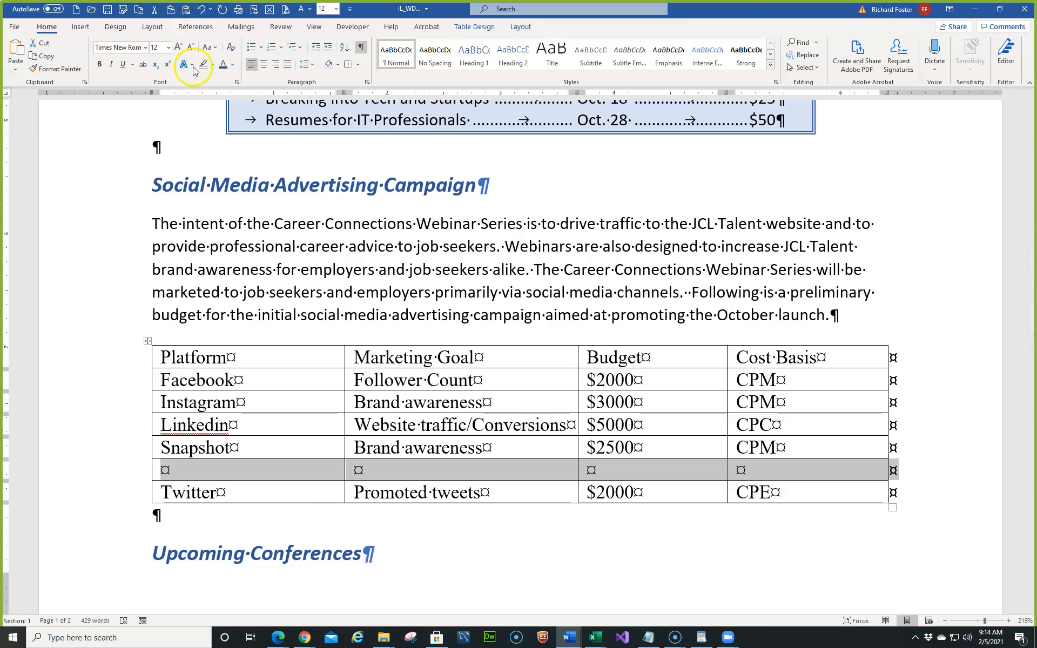
pyautogui.click(155, 9)
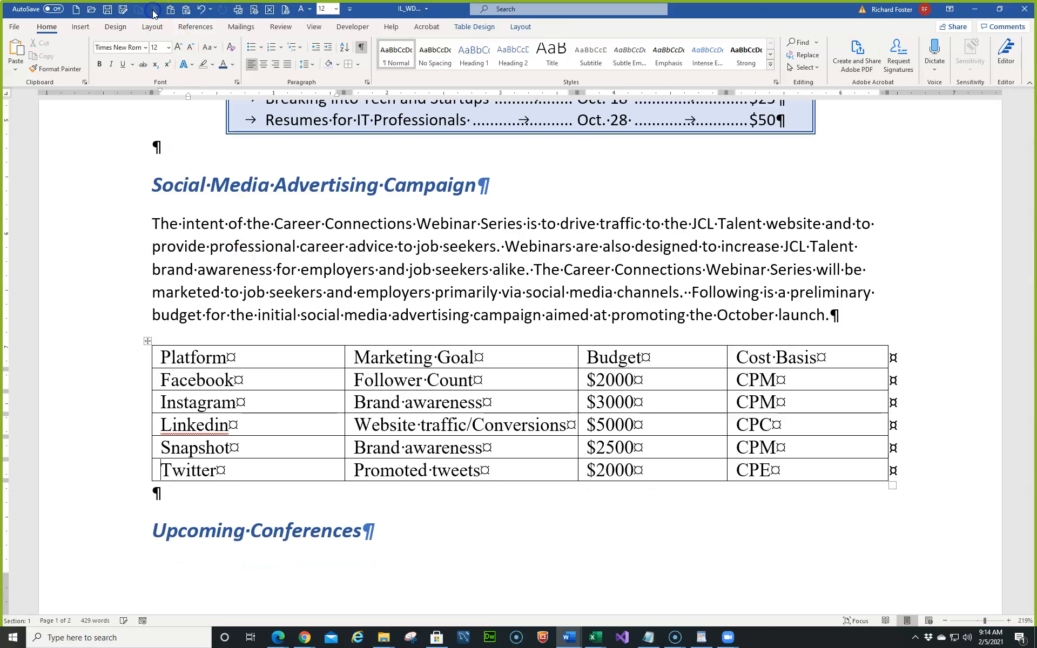
# Review the row and column deletion and insertion options for the Snapshot cell, leaving the table as it is.
pyautogui.click(163, 443)
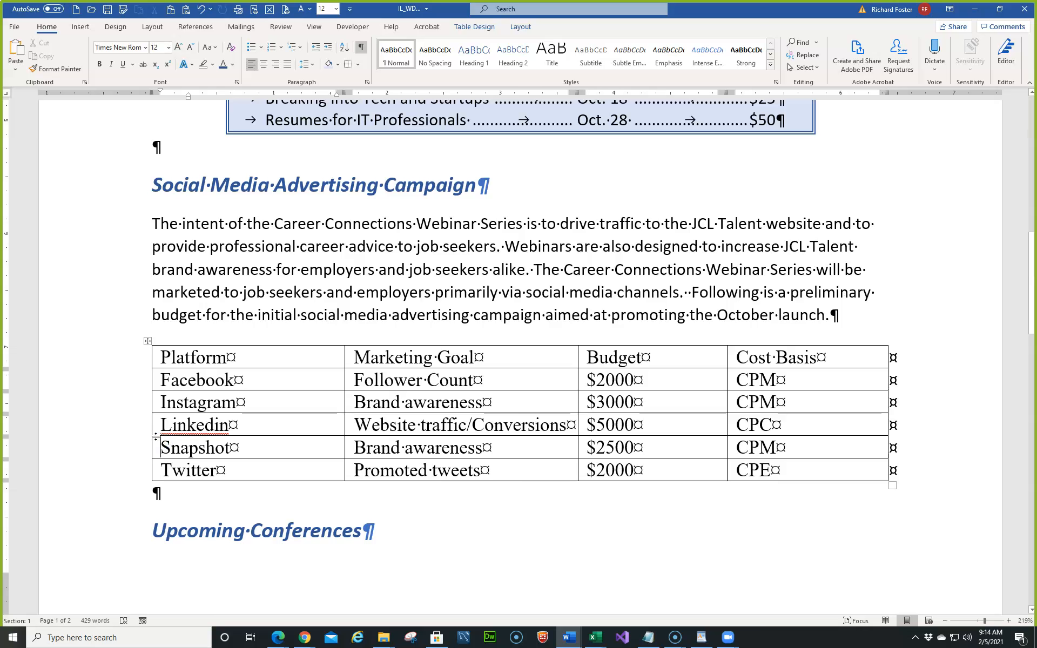
pyautogui.rightClick(157, 447)
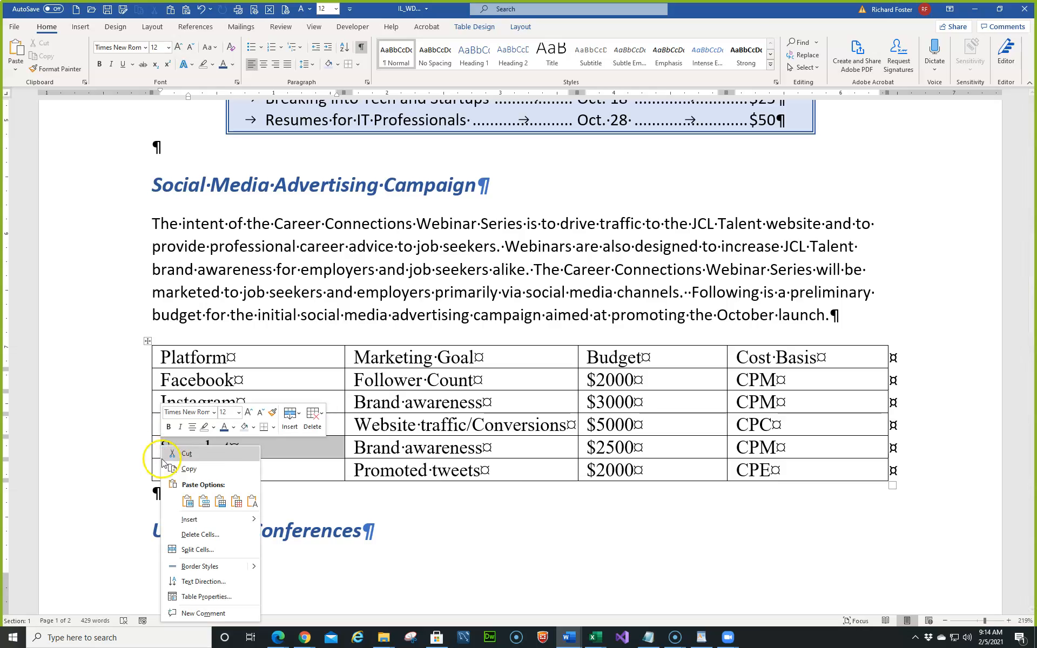
pyautogui.click(302, 415)
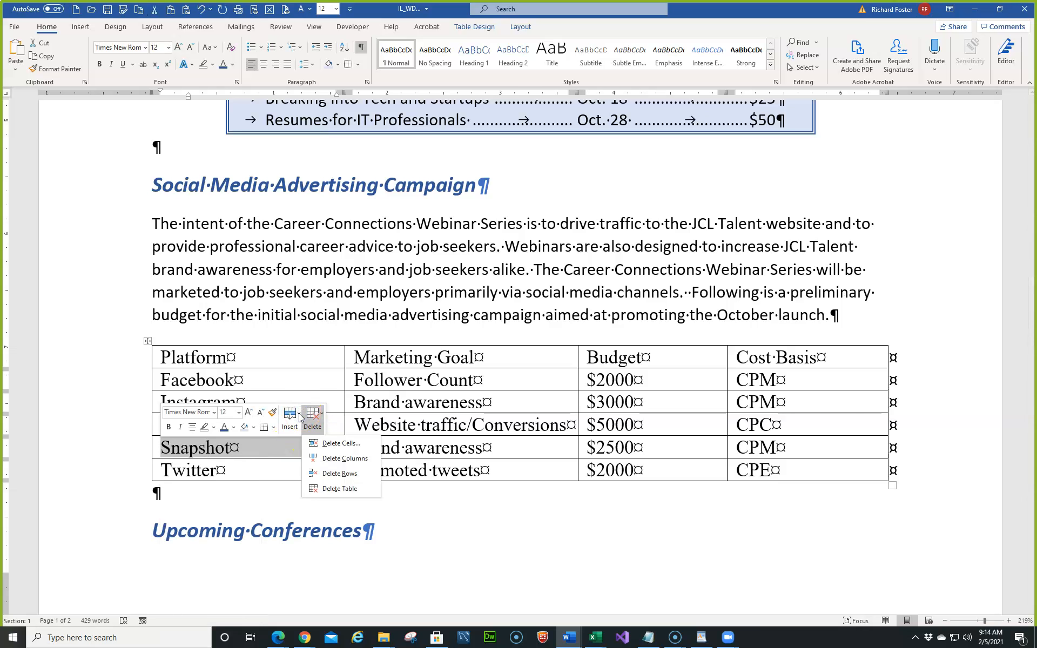
pyautogui.click(299, 416)
pyautogui.click(299, 415)
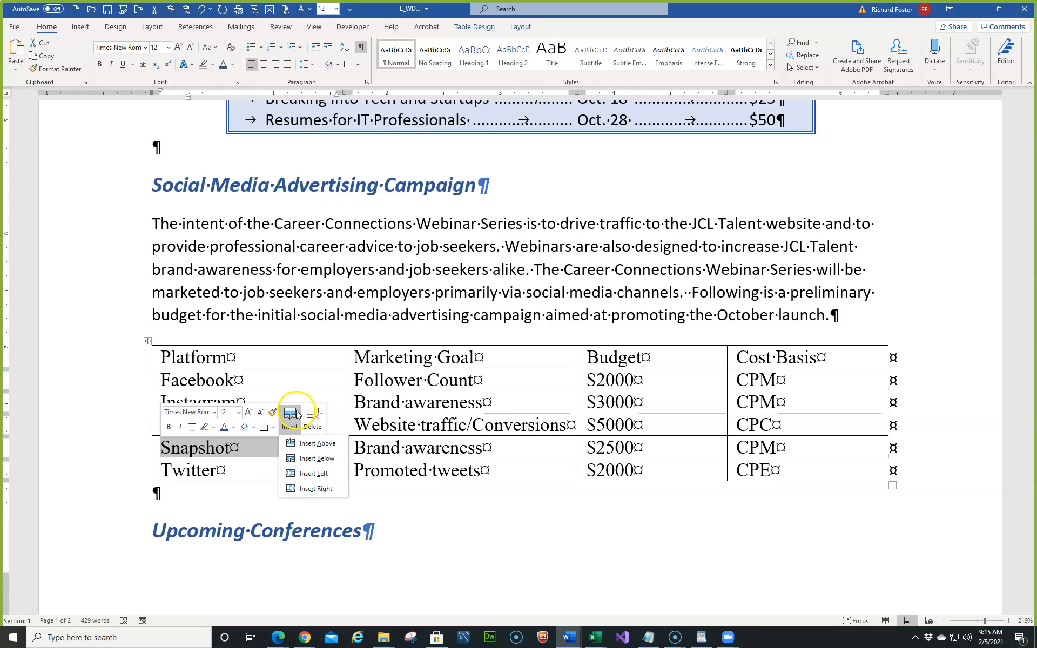
pyautogui.click(412, 503)
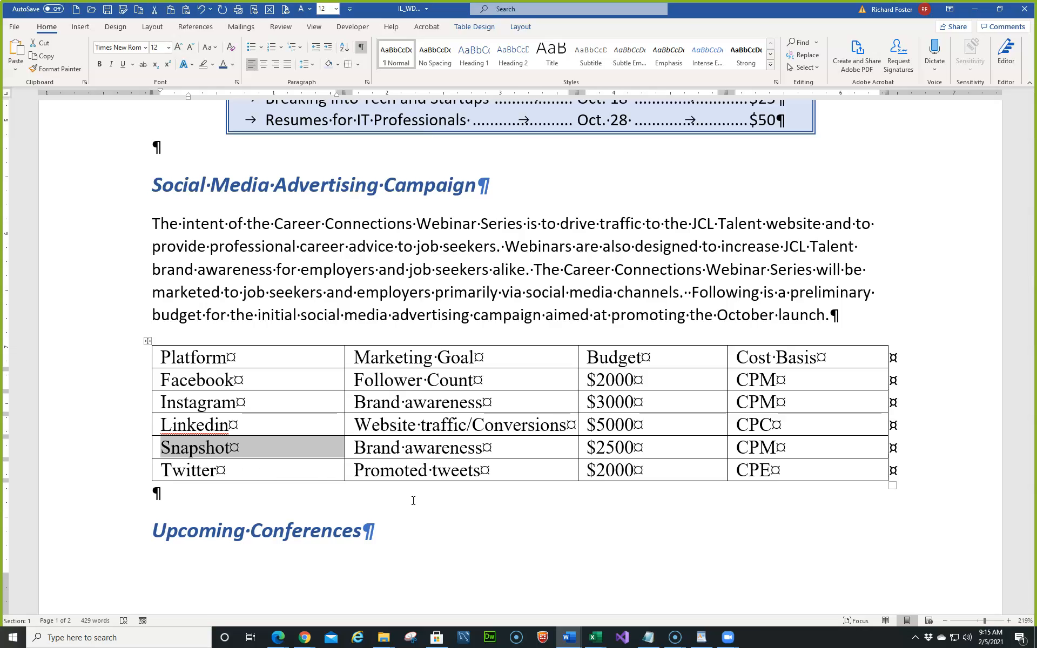
# Insert a blank row directly below the Linkedin row of the budget table.
pyautogui.click(281, 426)
pyautogui.rightClick(267, 416)
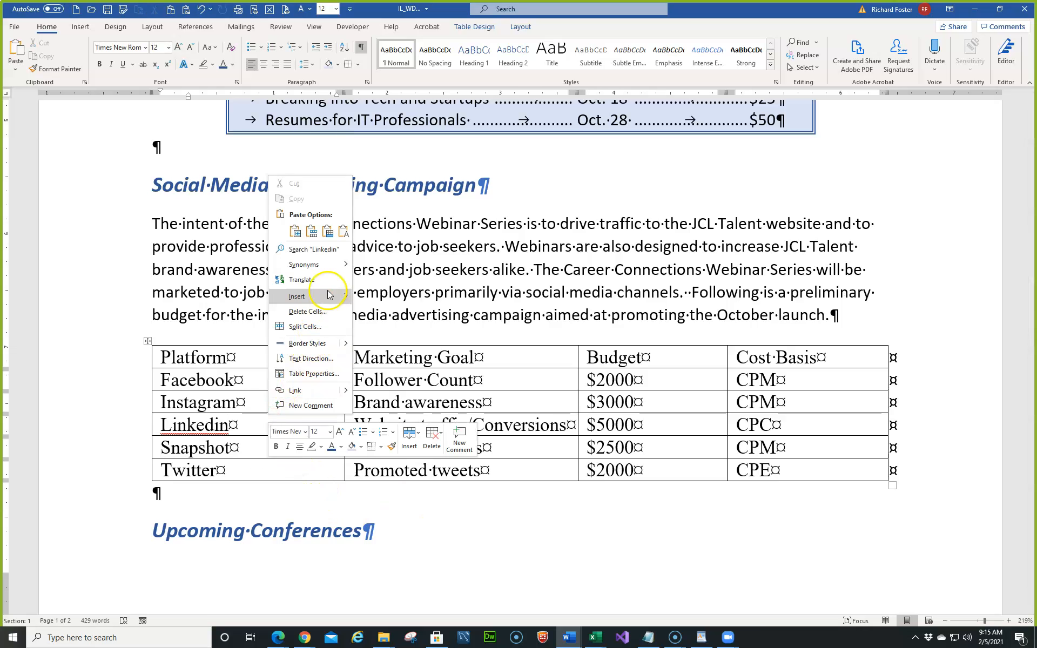
pyautogui.moveTo(332, 296)
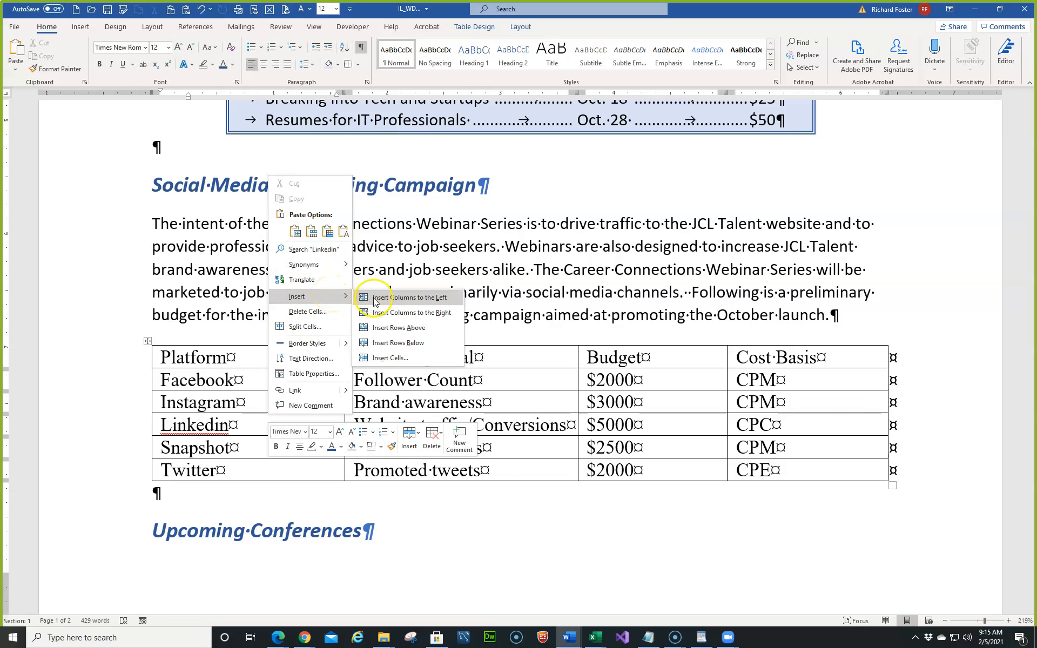
pyautogui.click(378, 342)
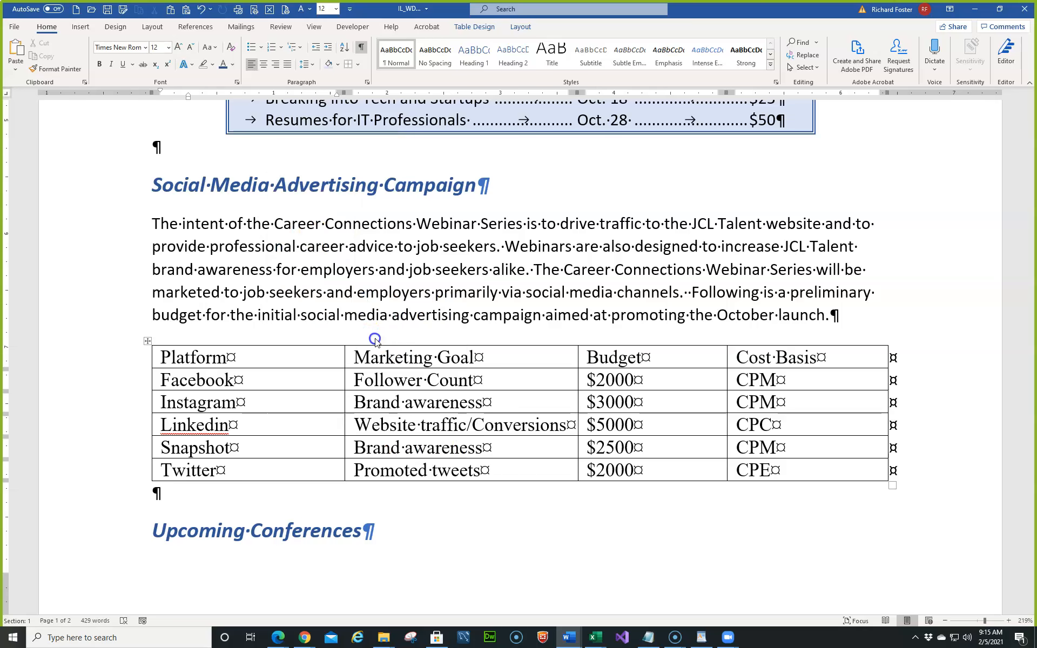
# Fill the blank row below Linkedin with the platform WhatsApp and the marketing goal Website traffic.
pyautogui.click(184, 454)
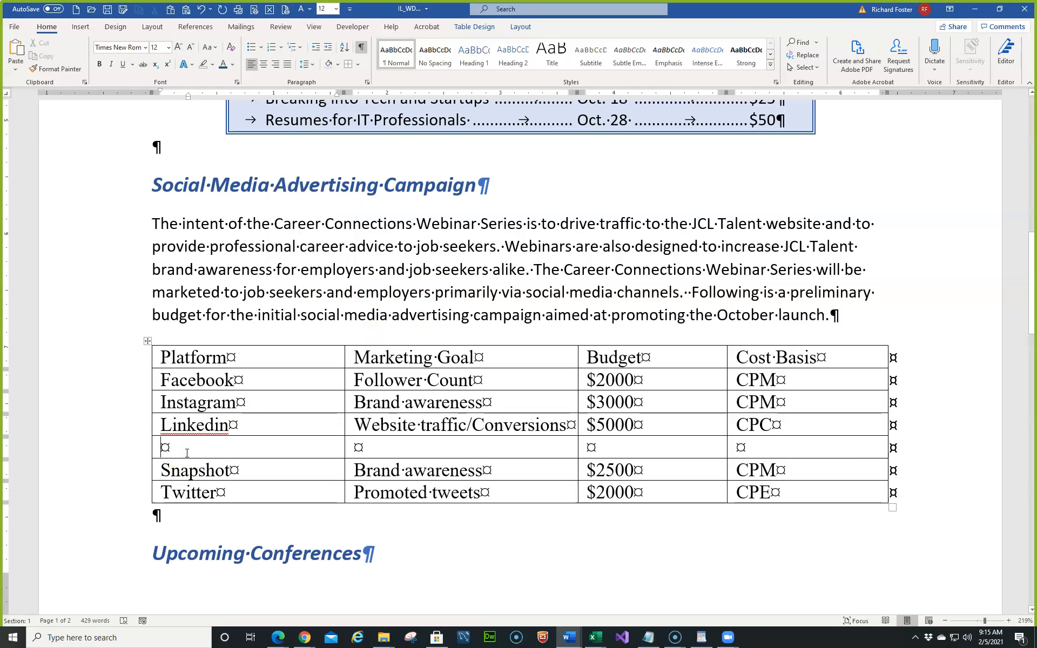
pyautogui.write('Wha')
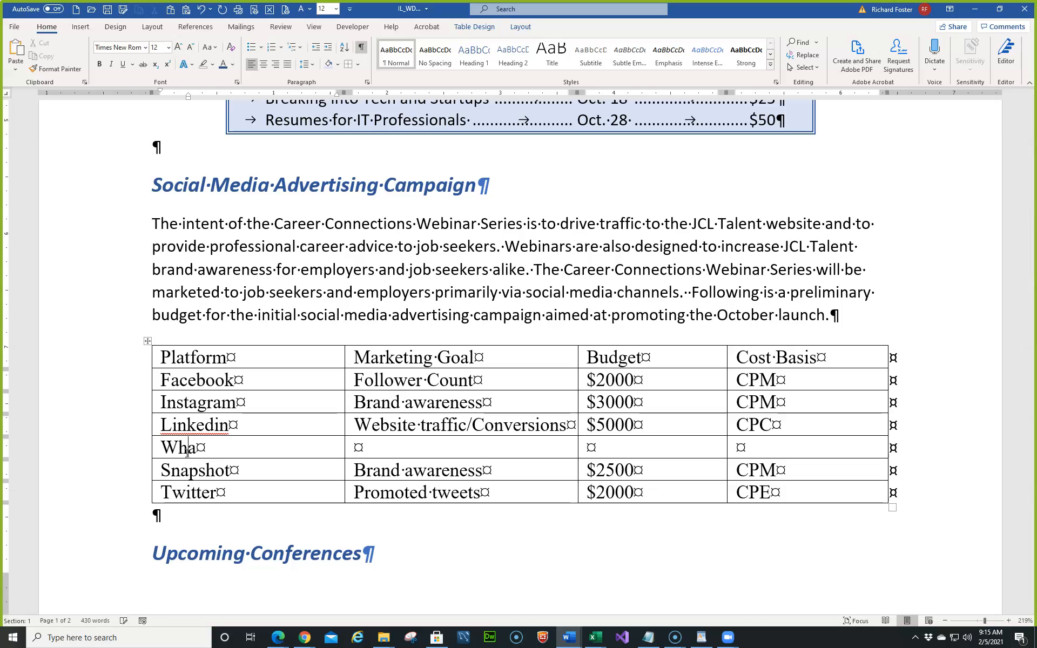
pyautogui.write('tsApp')
pyautogui.press('Tab')
pyautogui.write('Website ')
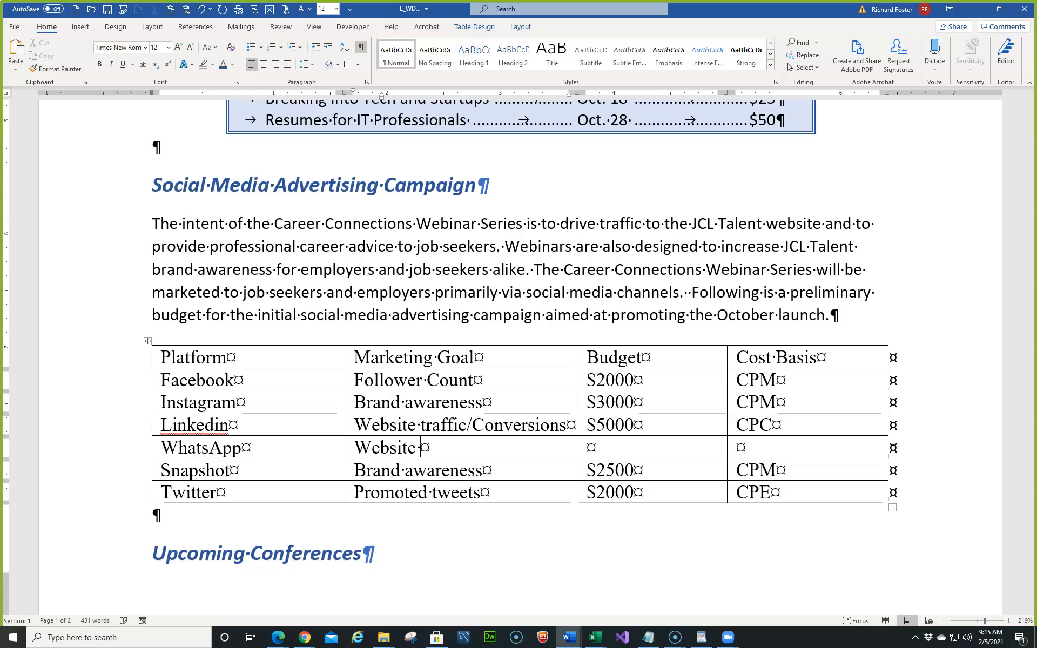
pyautogui.write('traffice')
pyautogui.press('BackSpace')
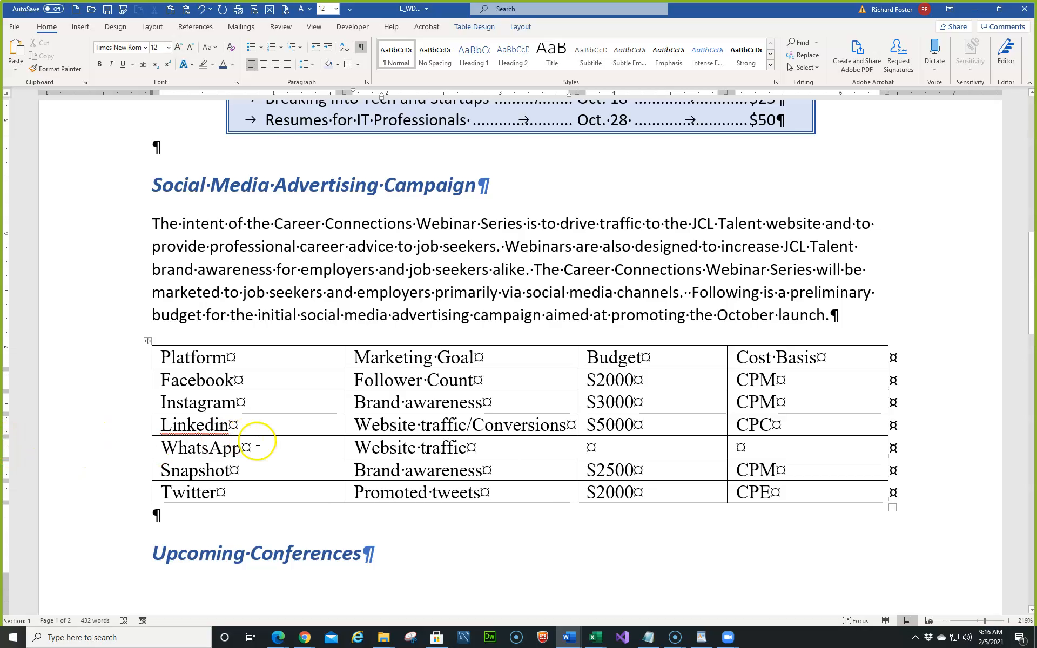
# Bring up the Delete Cells options for the WhatsApp cell and cancel without deleting anything.
pyautogui.rightClick(292, 444)
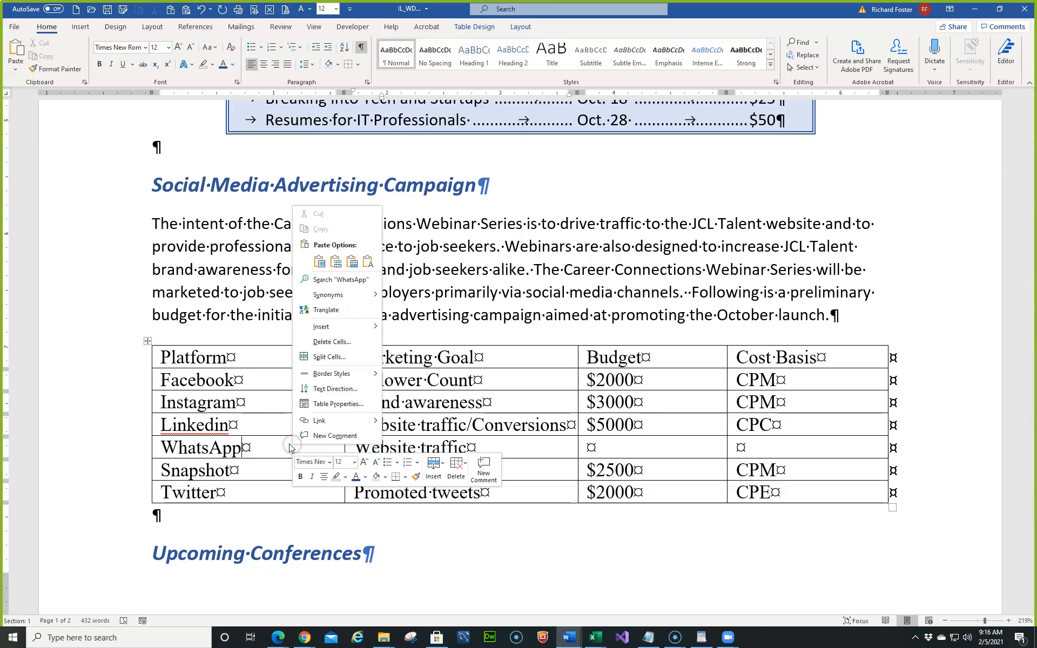
pyautogui.click(318, 342)
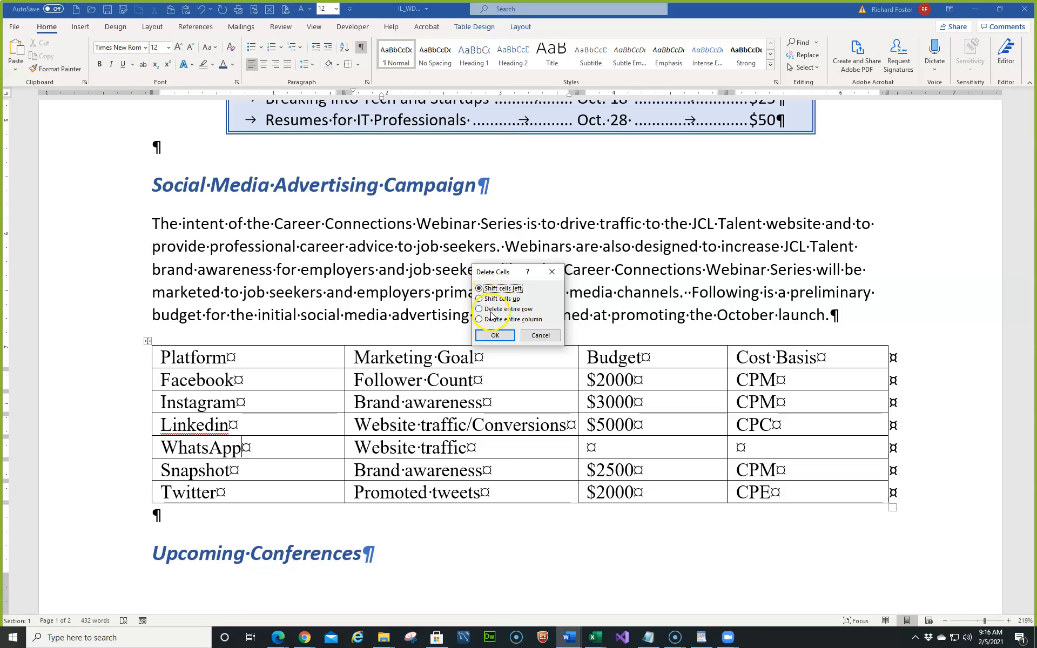
pyautogui.click(529, 334)
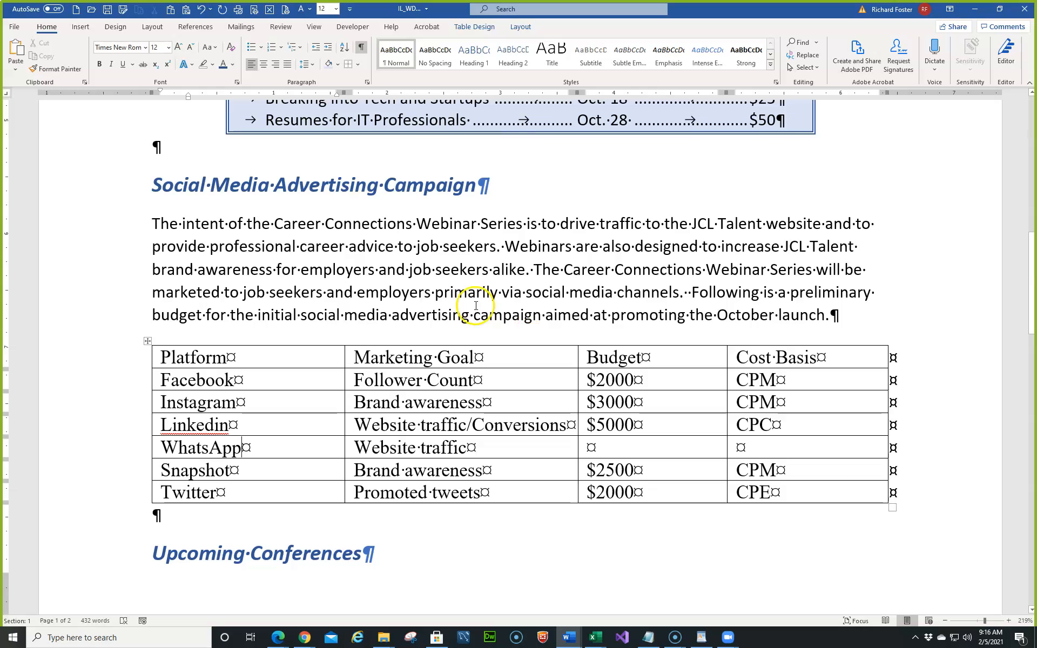
pyautogui.click(364, 329)
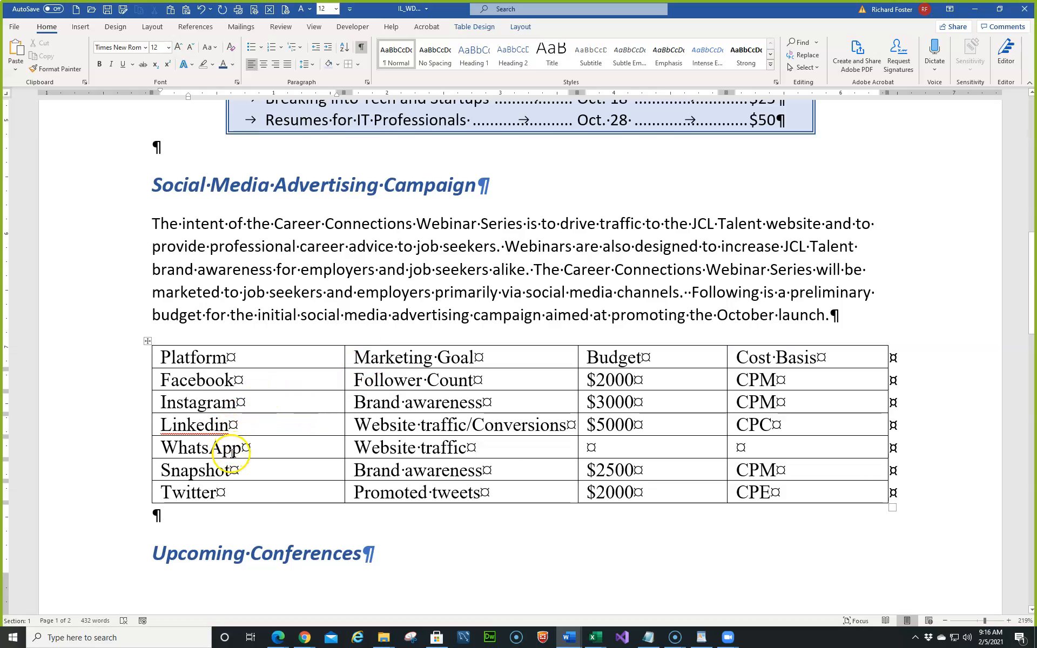
# Cut the WhatsApp row out of the budget table and correct the platform name Snapshot to Snapchat.
pyautogui.moveTo(199, 470); pyautogui.dragTo(227, 474)
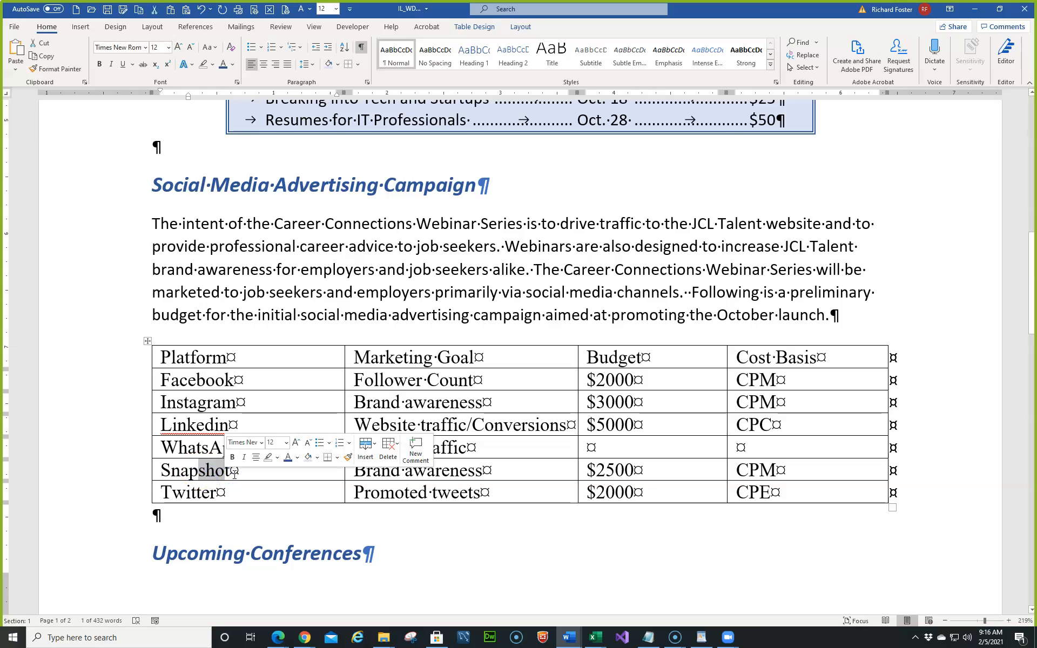
pyautogui.write('chatt')
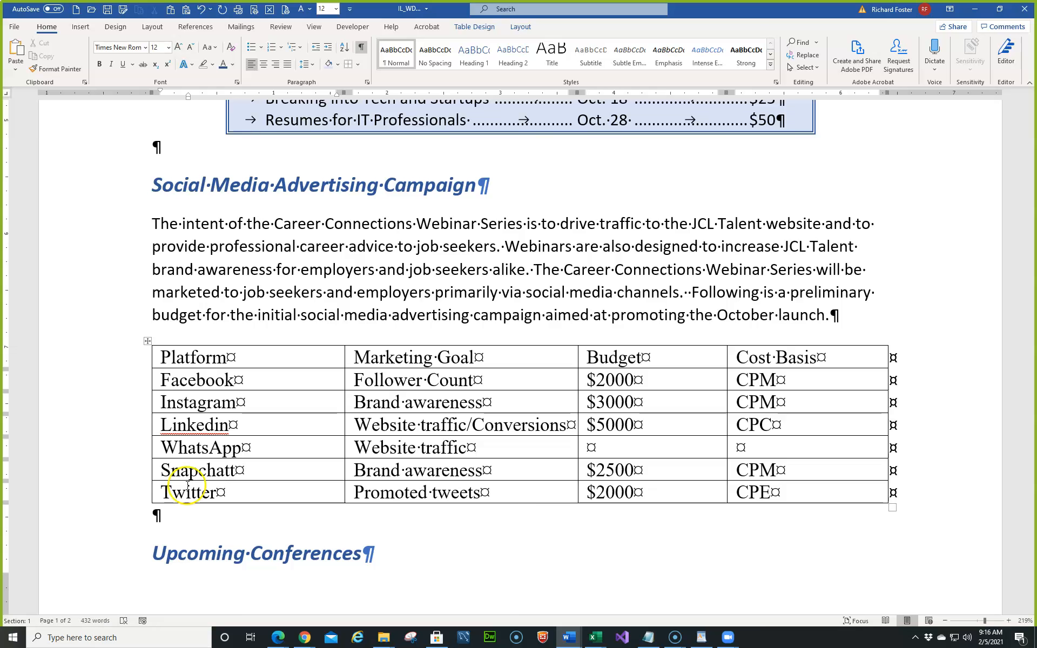
pyautogui.click(71, 450)
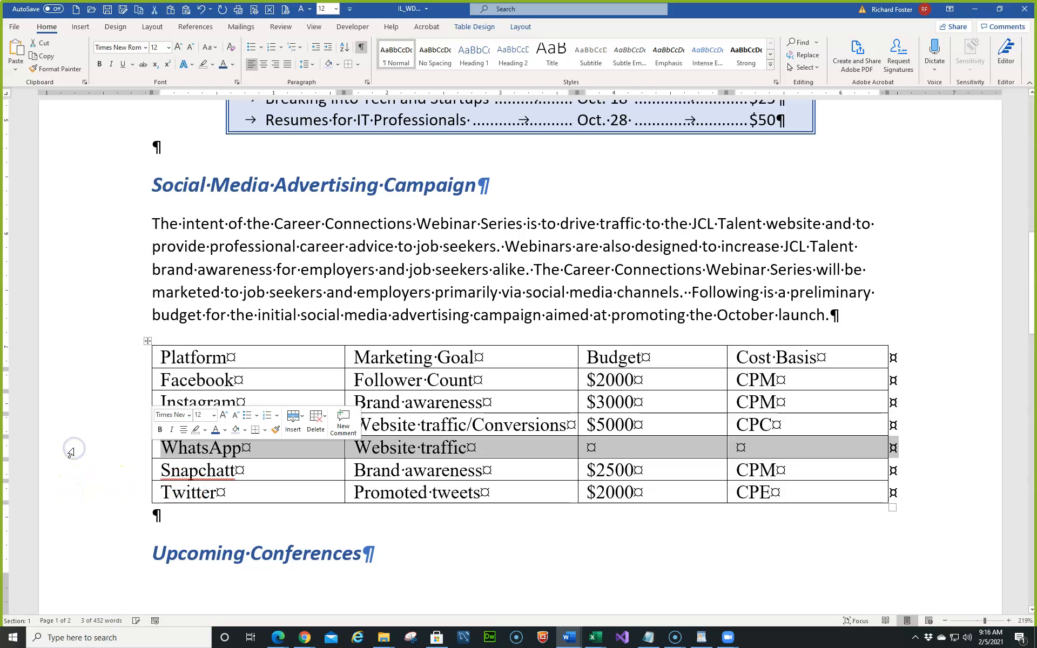
pyautogui.click(154, 10)
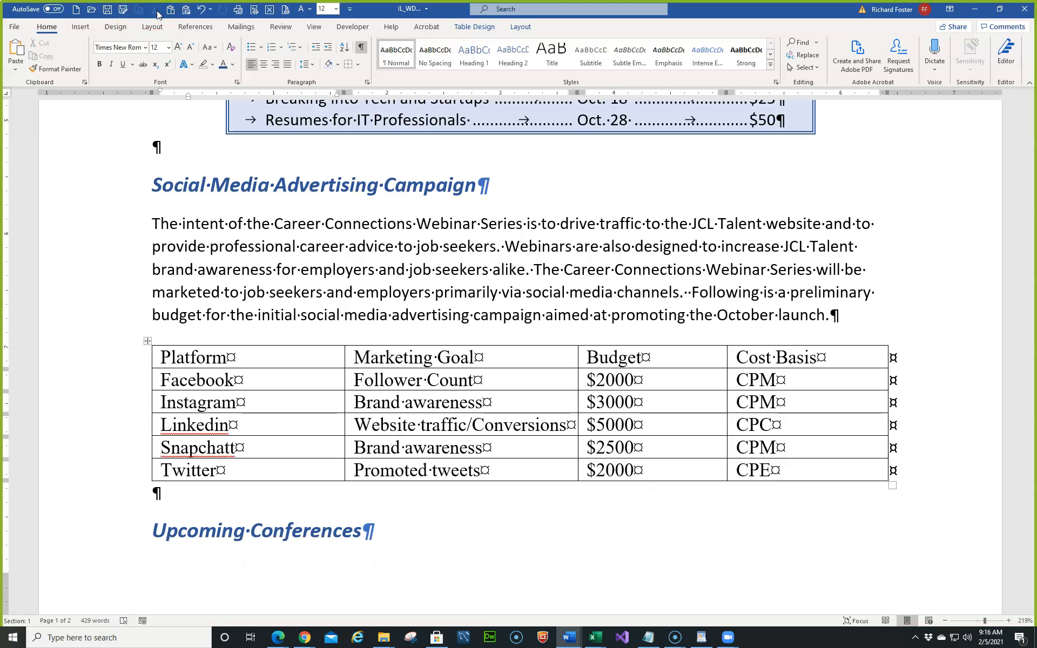
pyautogui.click(229, 447)
pyautogui.press('Delete')
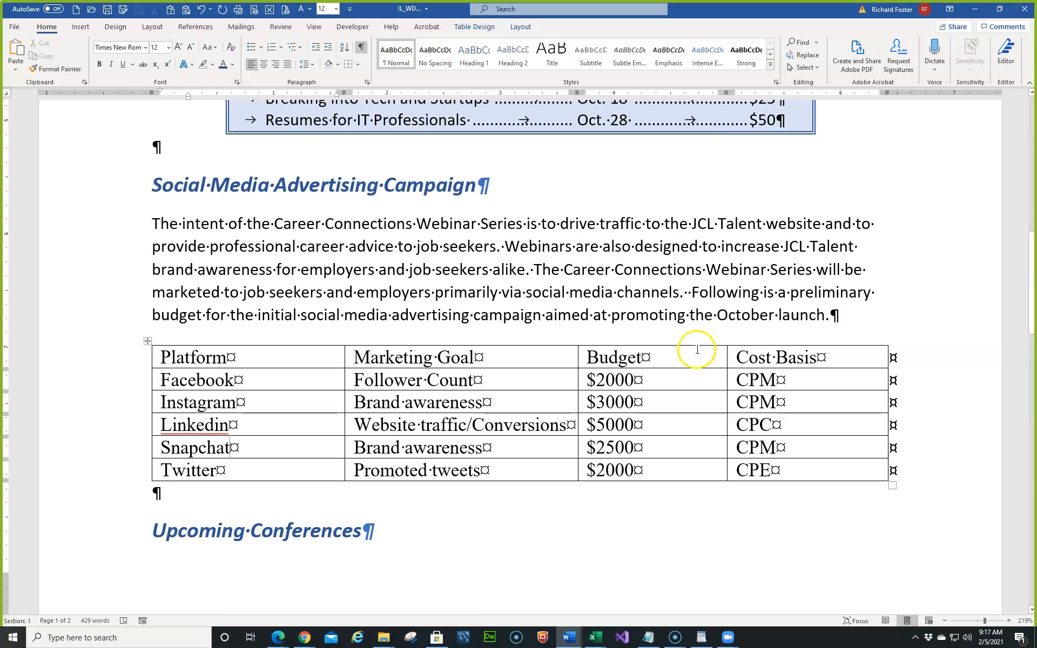
# Review the column and row insertion options for the Marketing Goal header cell and dismiss them.
pyautogui.click(547, 350)
pyautogui.rightClick(550, 354)
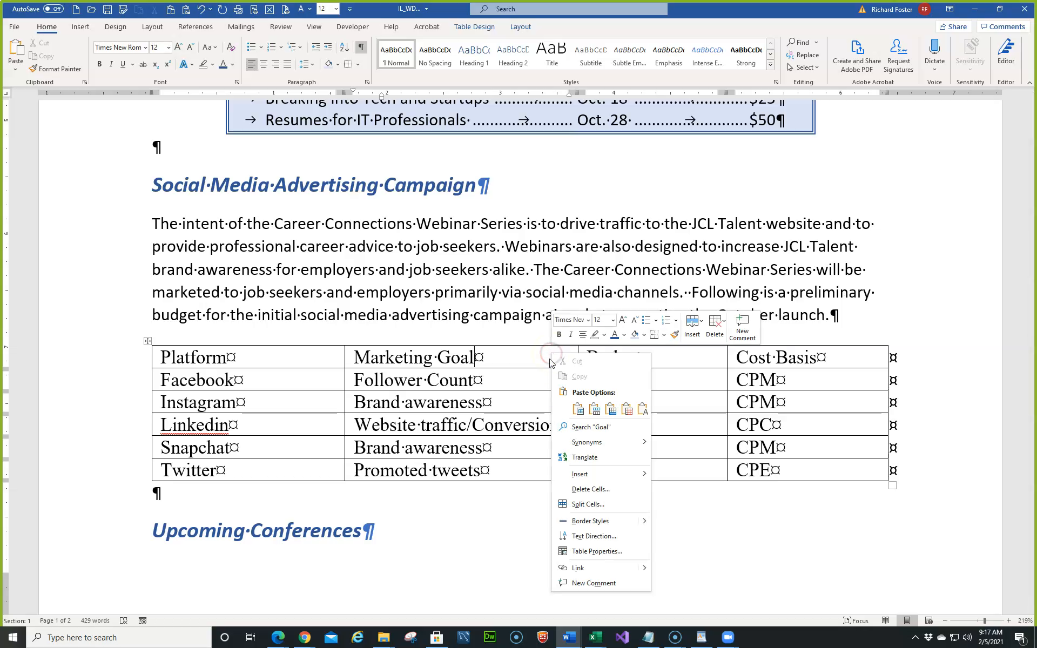
pyautogui.moveTo(578, 476)
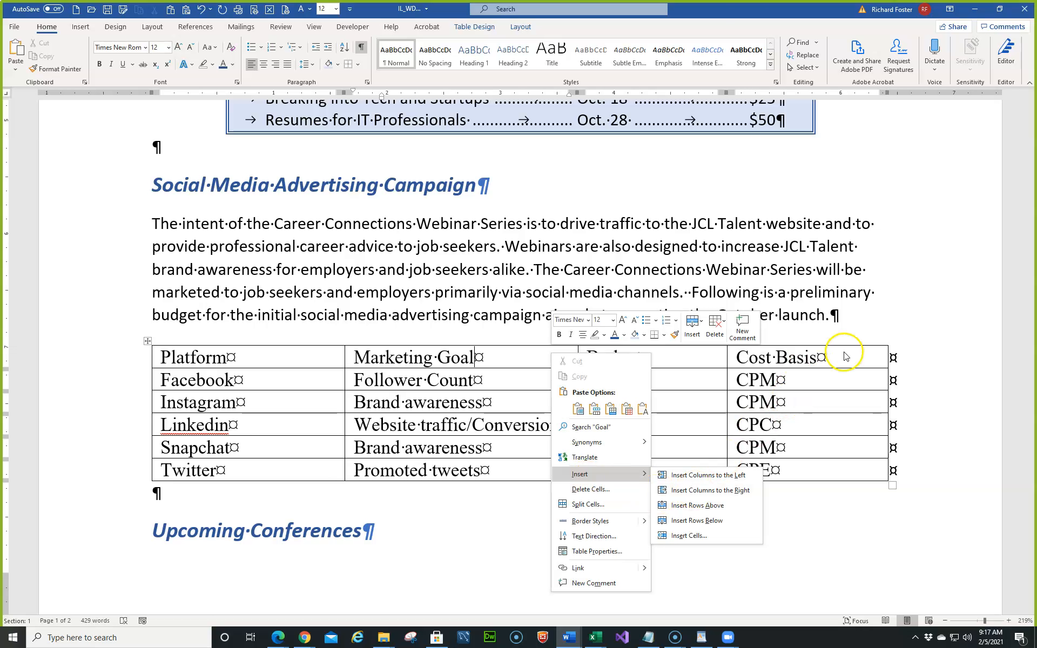
pyautogui.click(828, 535)
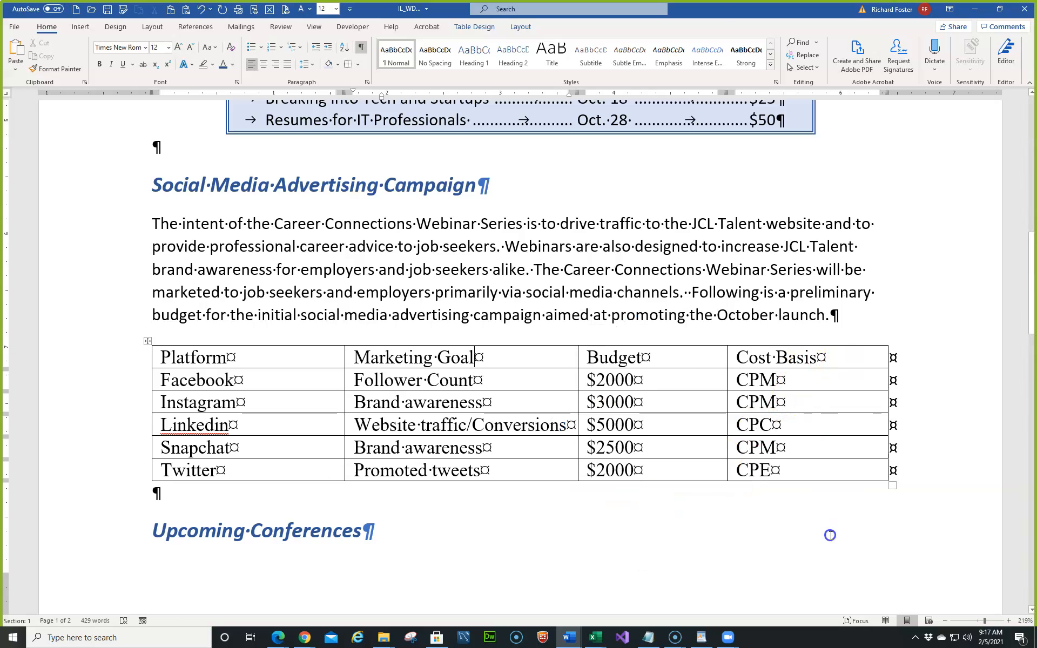
# Try selecting the whole Budget column and the whole Cost Basis column, and clear the selection.
pyautogui.click(608, 343)
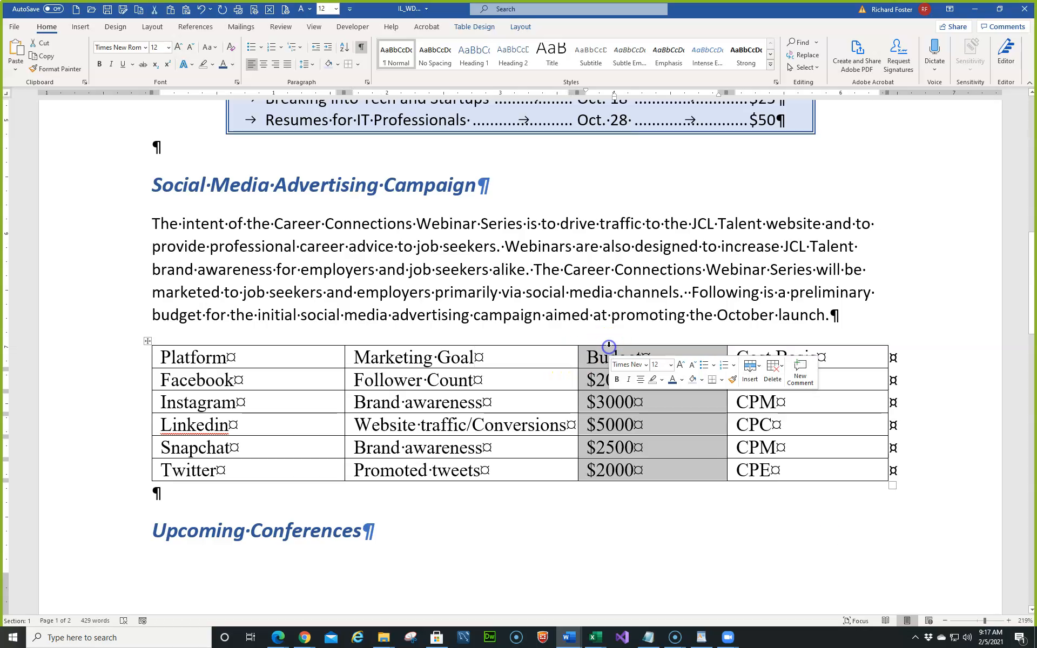
pyautogui.click(627, 557)
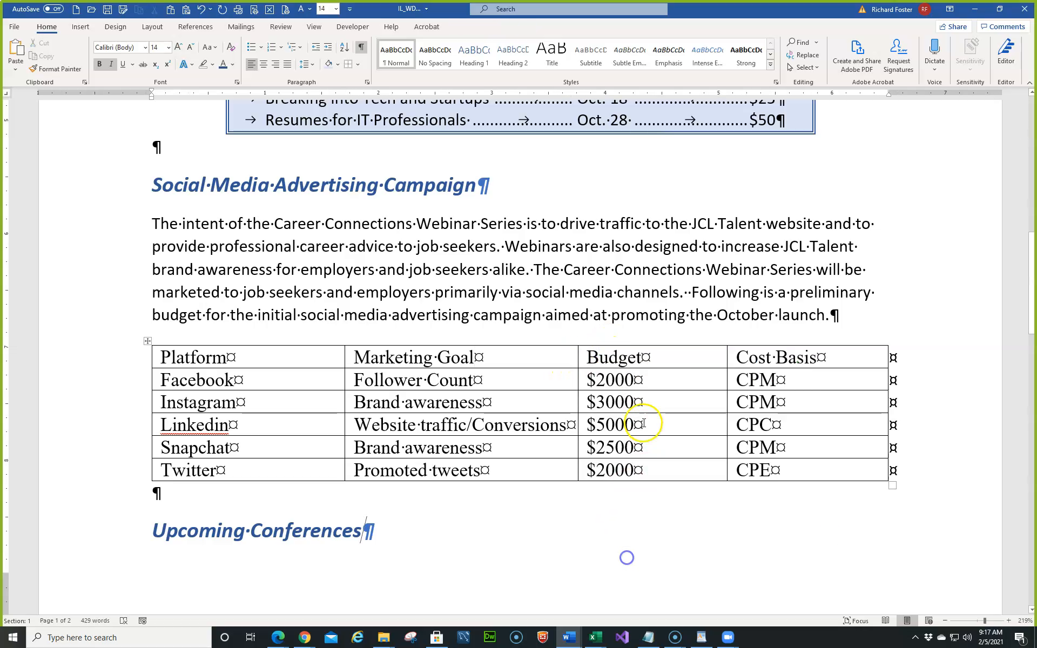
pyautogui.click(634, 346)
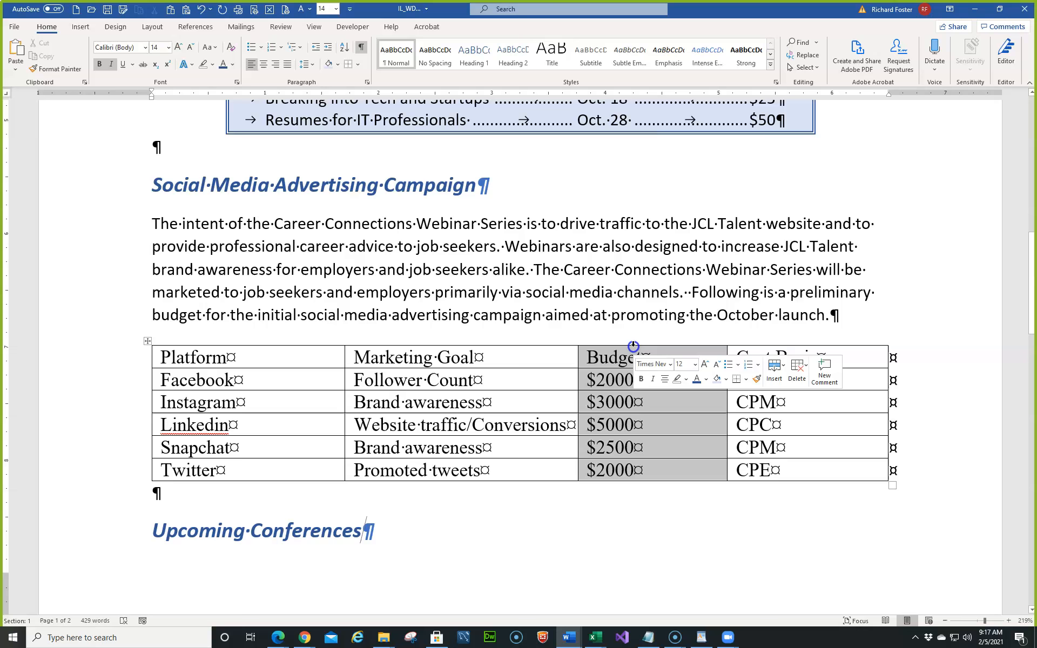
pyautogui.click(776, 344)
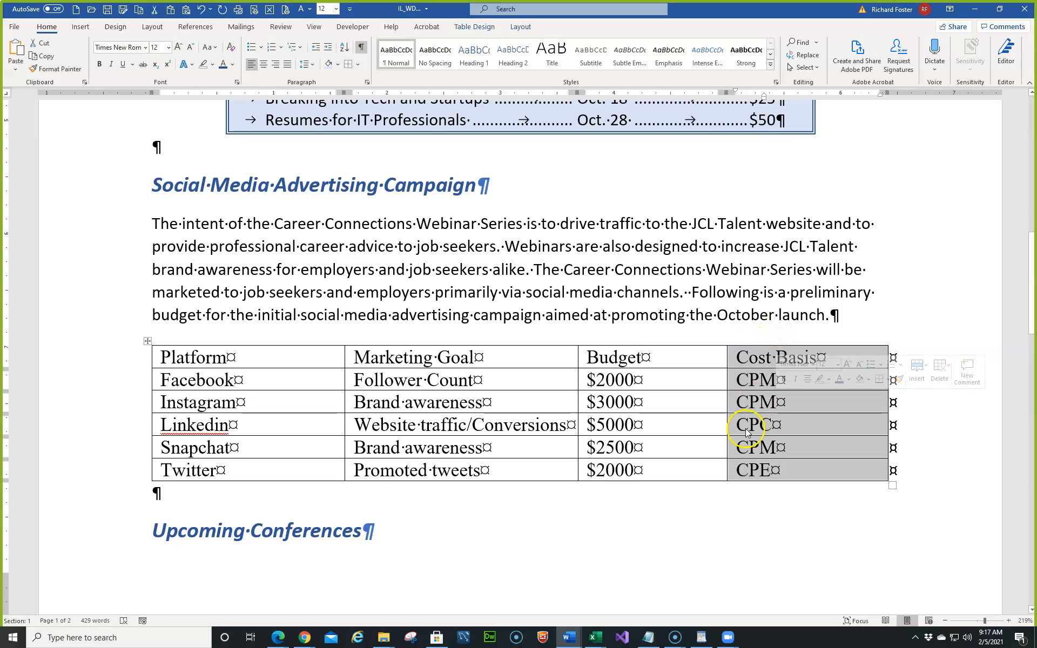
pyautogui.click(692, 537)
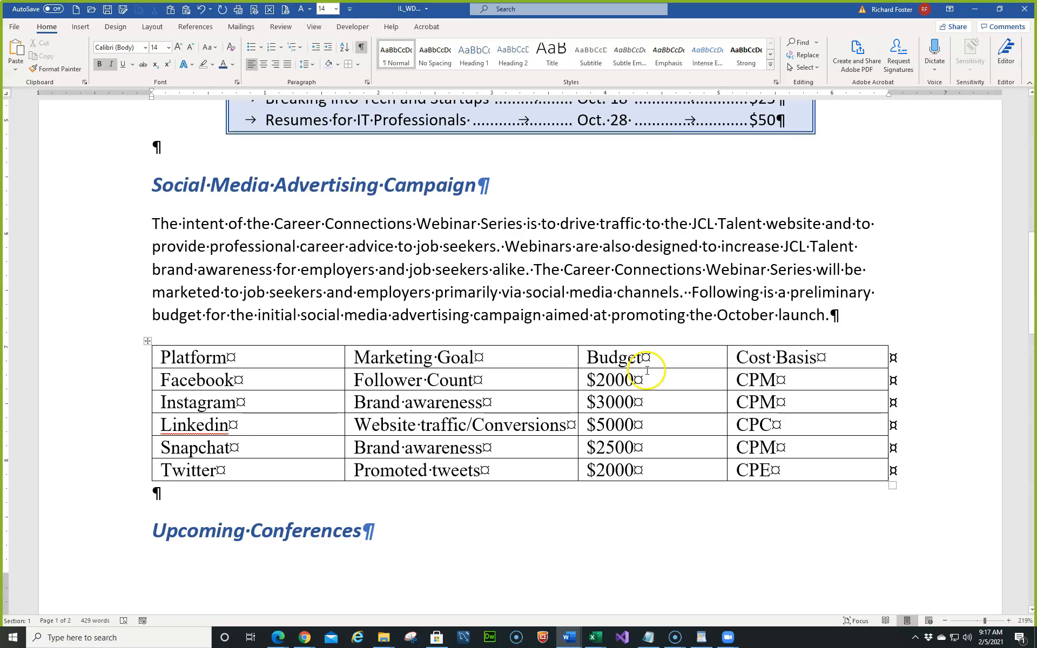
# Delete the empty paragraph between the budget table and the Upcoming Conferences heading, and undo the deletion.
pyautogui.click(85, 499)
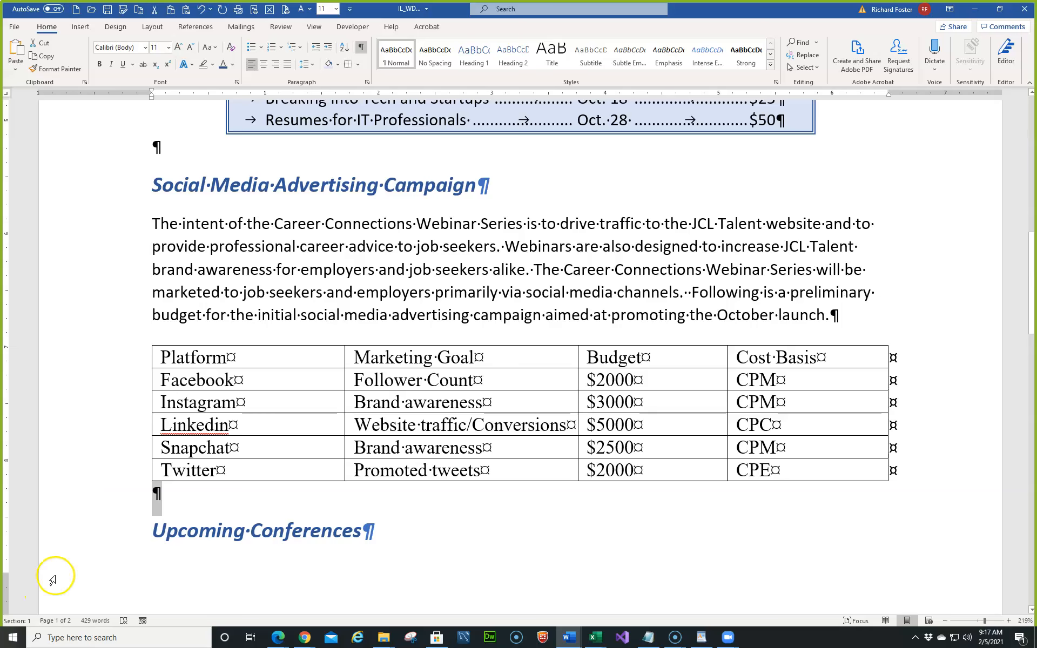
pyautogui.press('Delete')
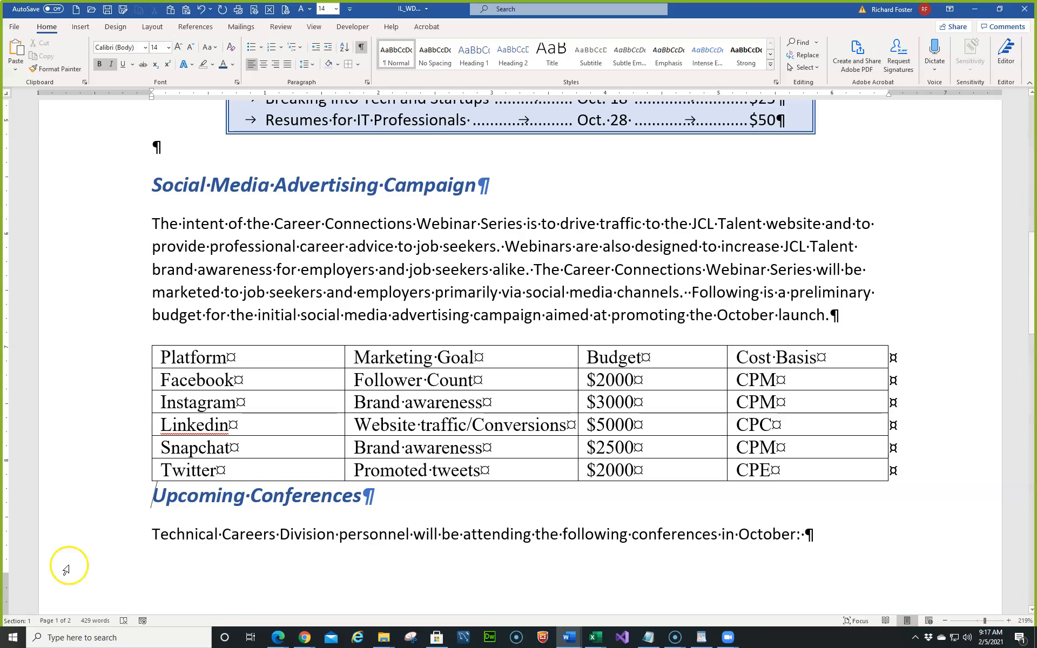
pyautogui.click(203, 10)
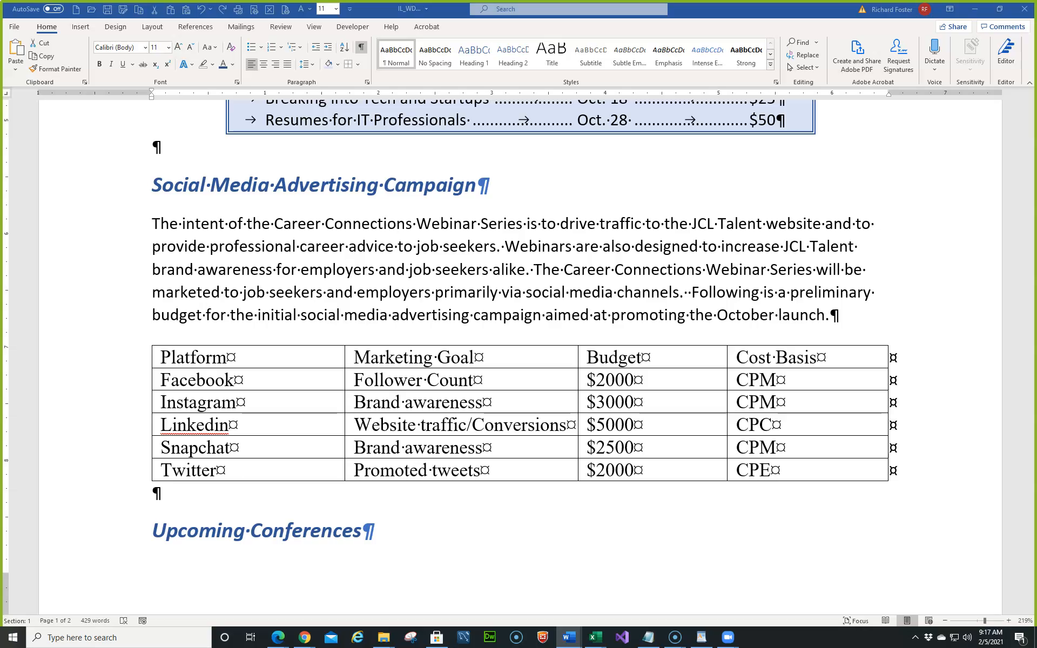
# Select the whole social media budget table and look over its layout and design options.
pyautogui.click(224, 356)
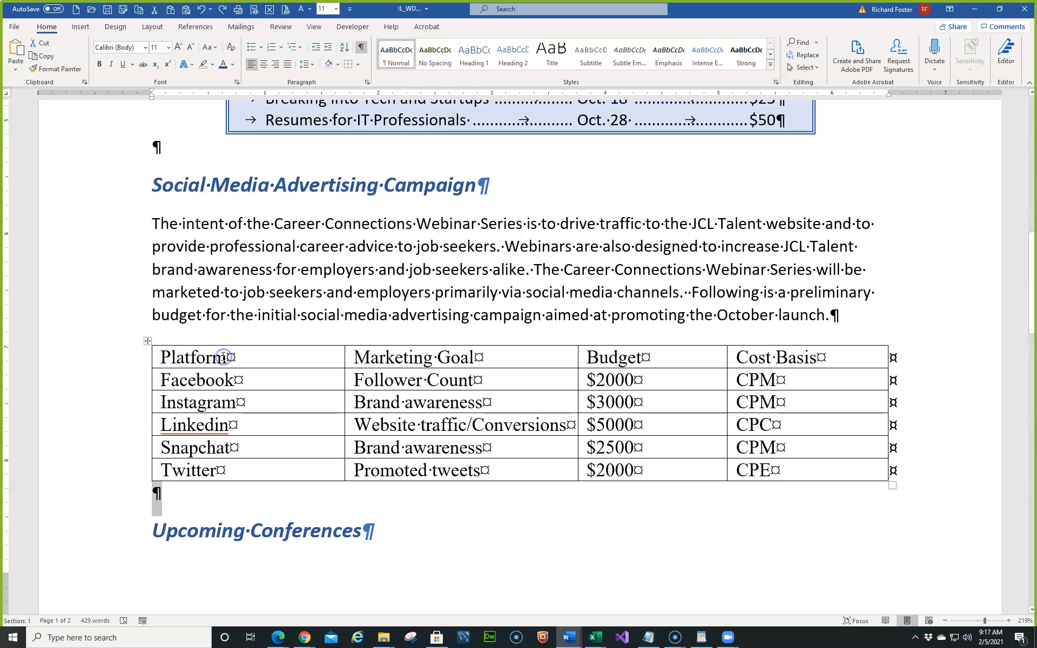
pyautogui.click(147, 341)
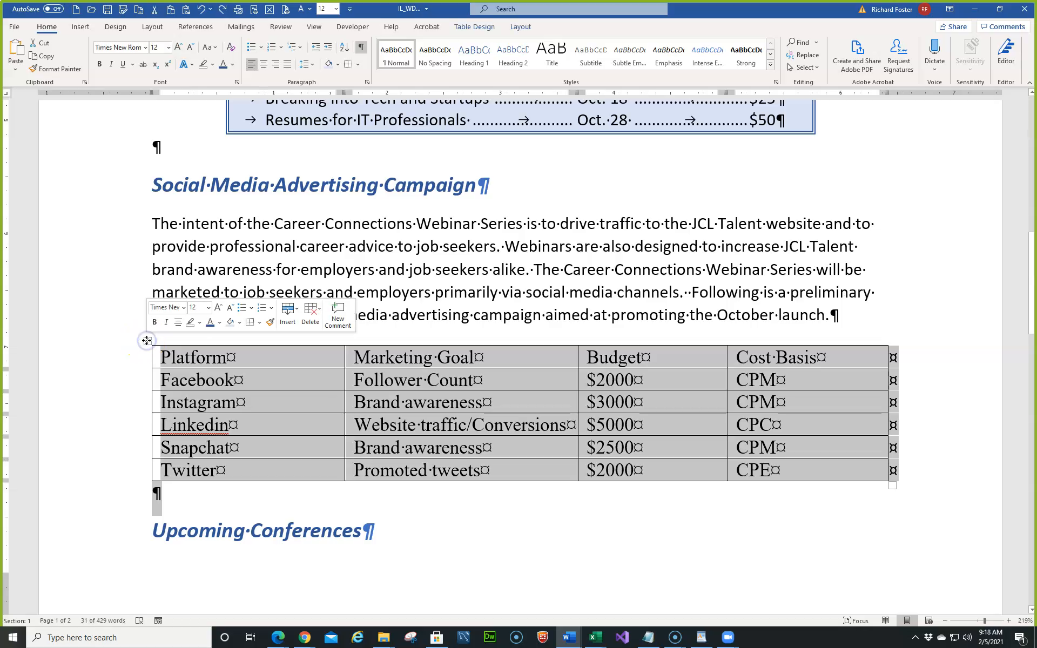
pyautogui.click(475, 26)
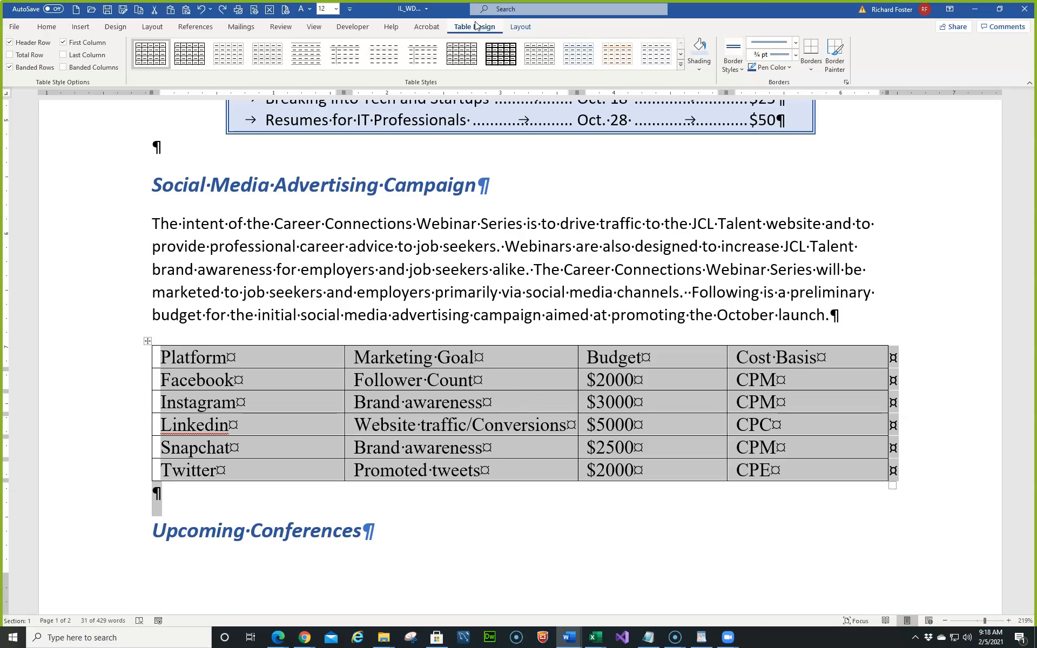
pyautogui.click(521, 27)
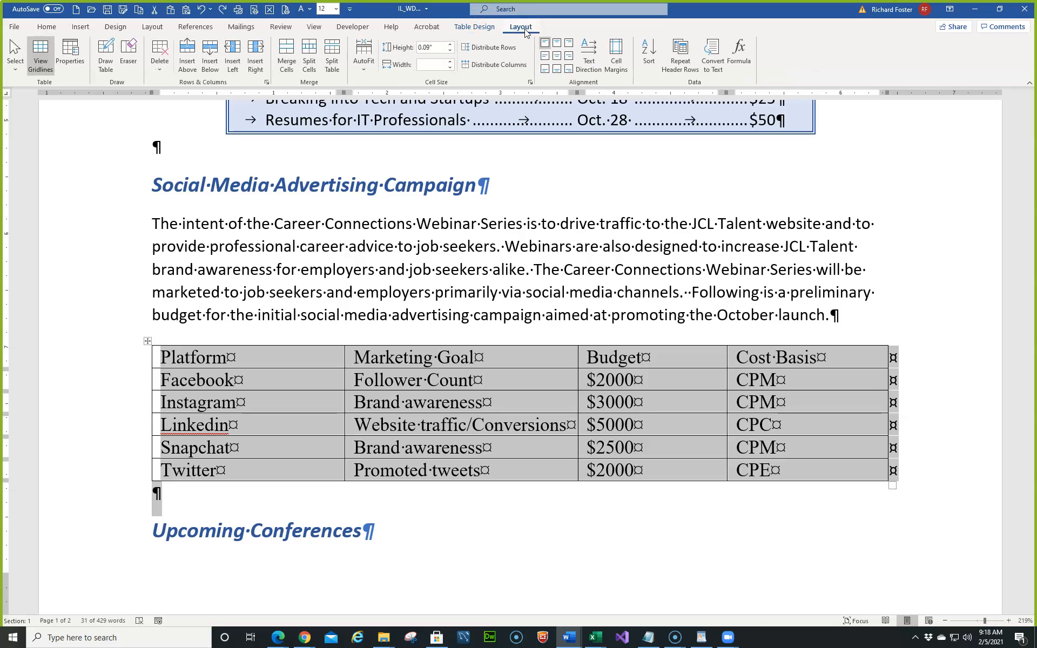
pyautogui.click(477, 34)
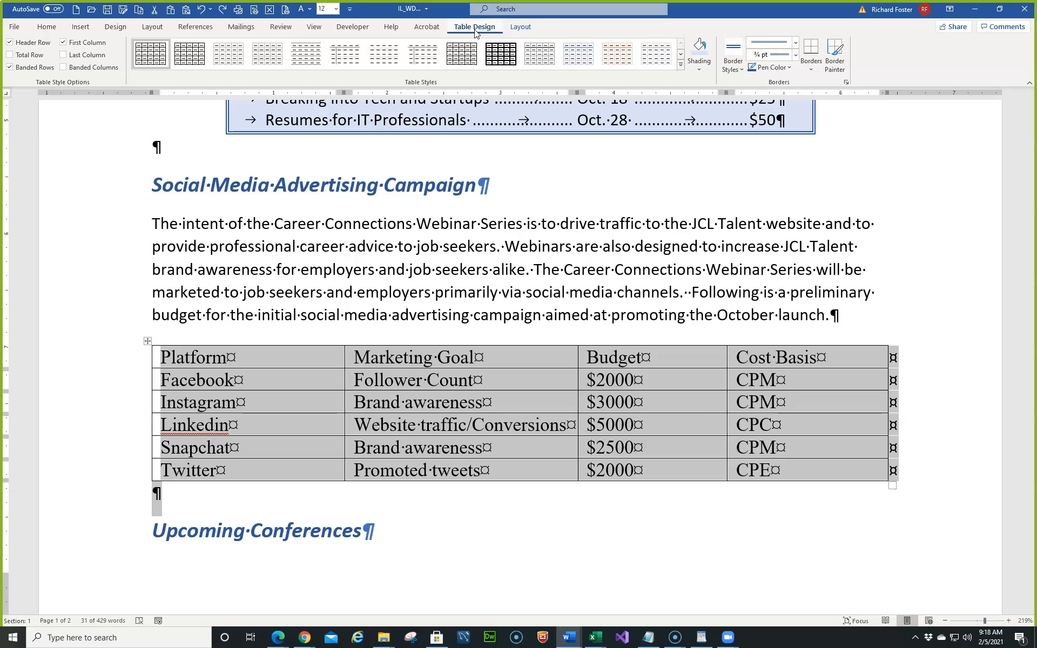
# Try a green Grid Table style and a dark blue Grid Table style on the budget table.
pyautogui.click(681, 66)
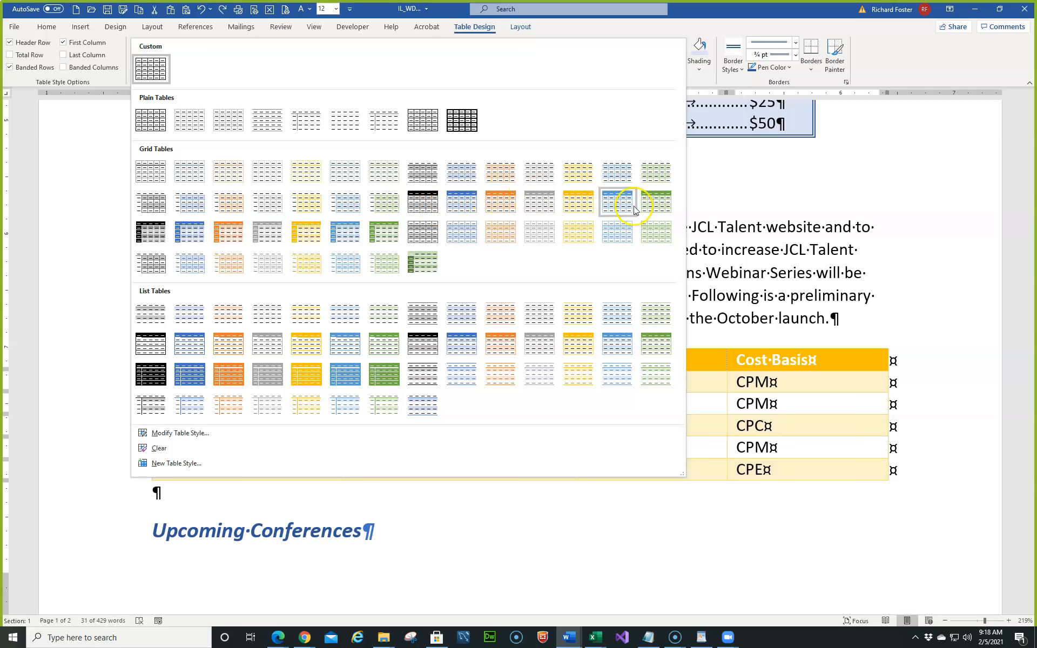
pyautogui.click(662, 210)
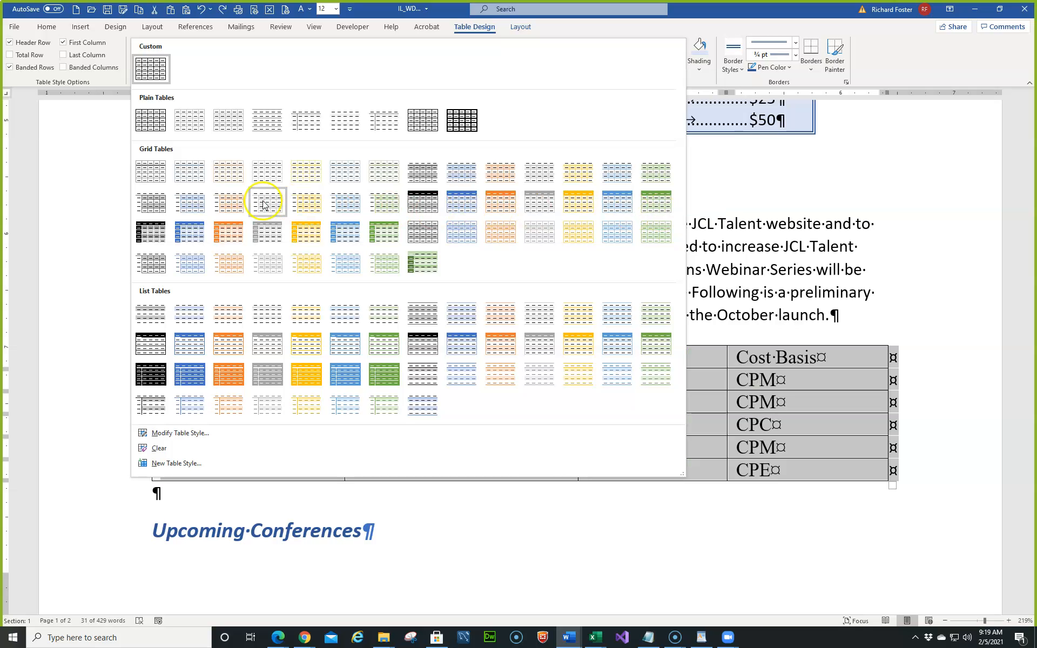
pyautogui.click(190, 233)
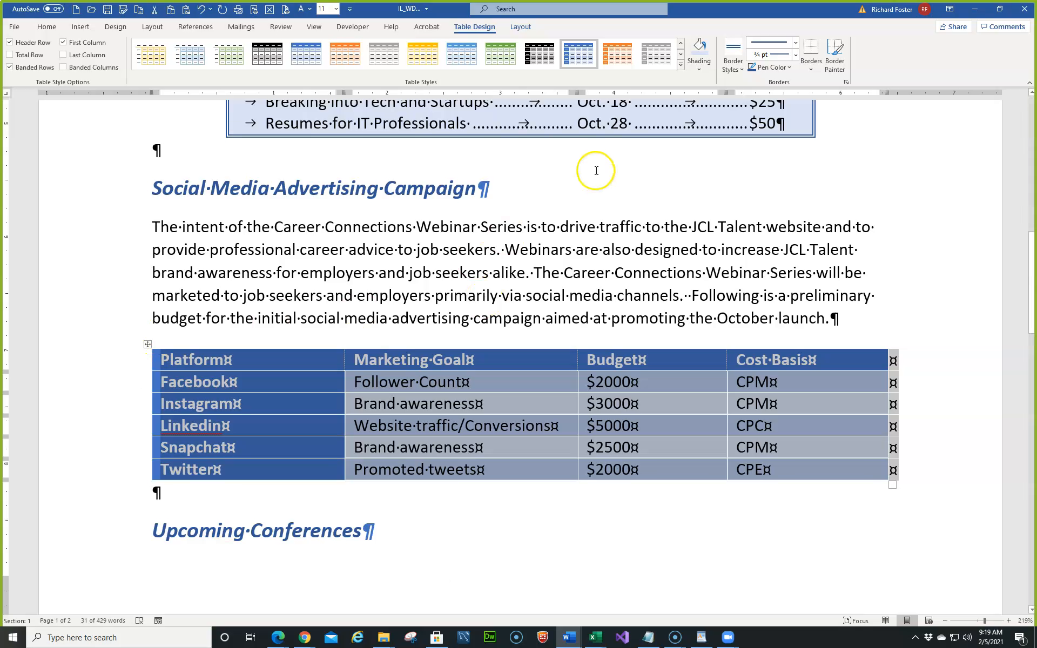
# Apply the light gray Grid Table style to the budget table and turn off its banded rows, leaving banded columns off.
pyautogui.click(679, 66)
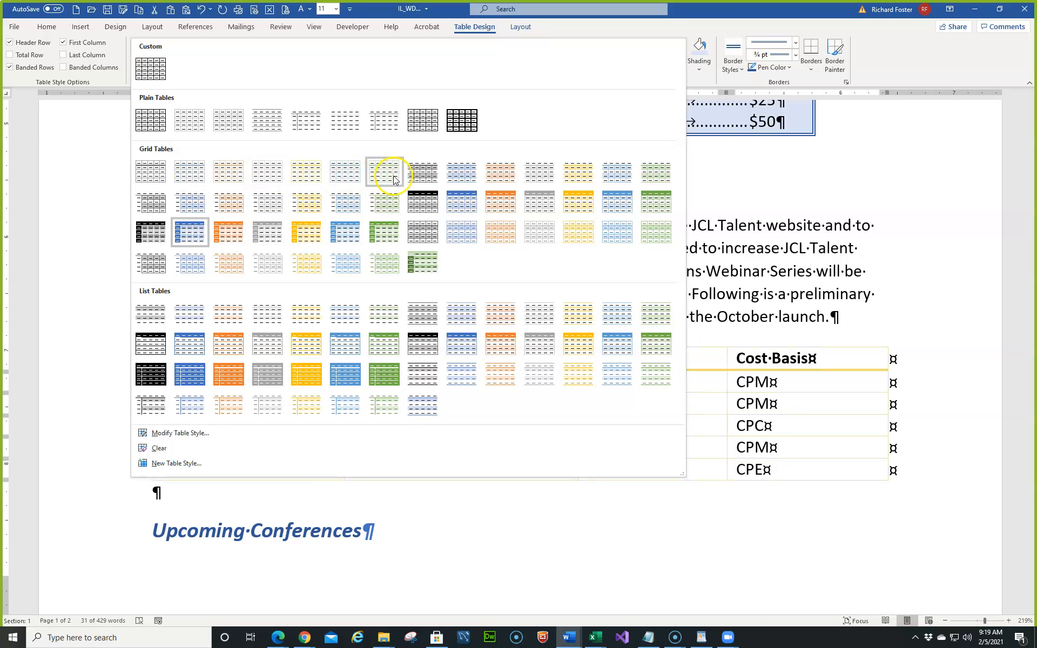
pyautogui.click(531, 175)
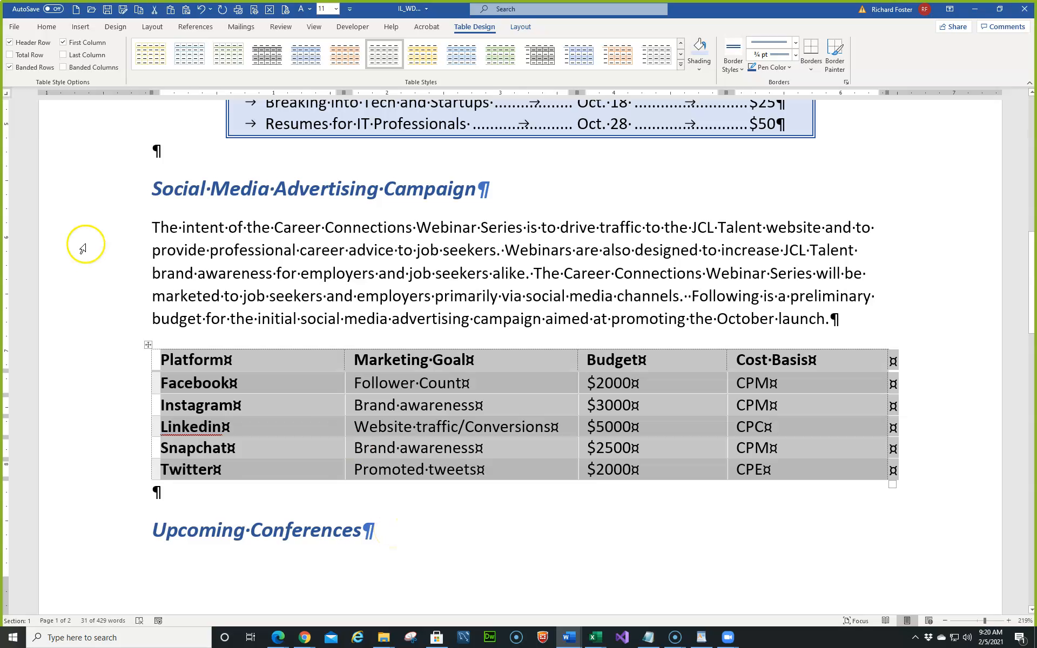
pyautogui.click(64, 67)
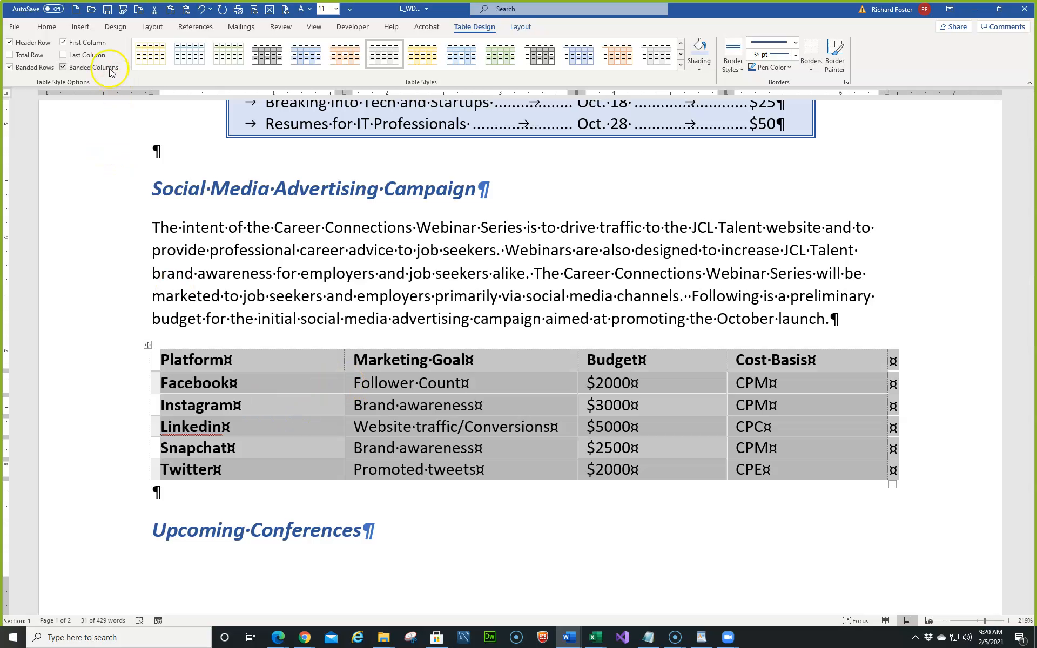
pyautogui.click(10, 67)
pyautogui.click(63, 67)
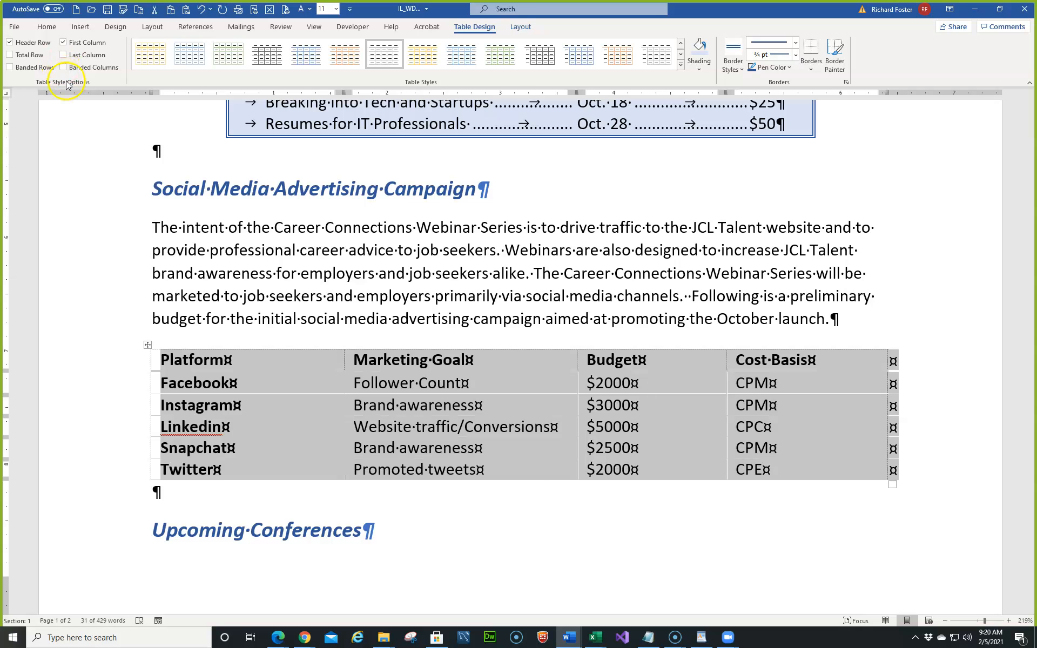
pyautogui.click(346, 510)
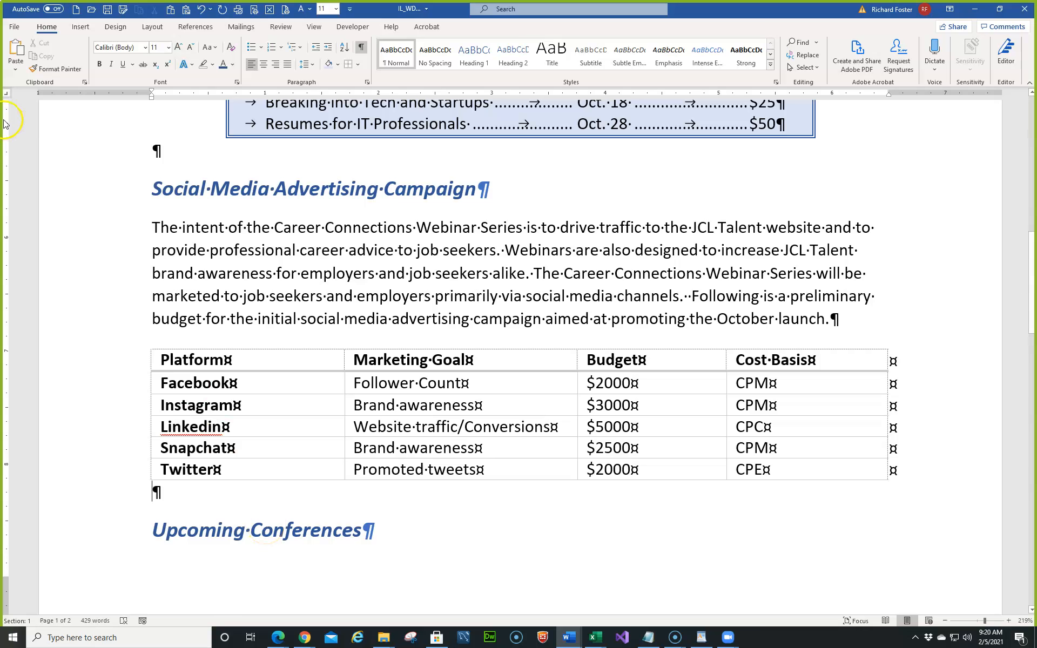
# Turn banded rows back on for the budget table, view it with the cursor outside, and turn them off again.
pyautogui.click(244, 360)
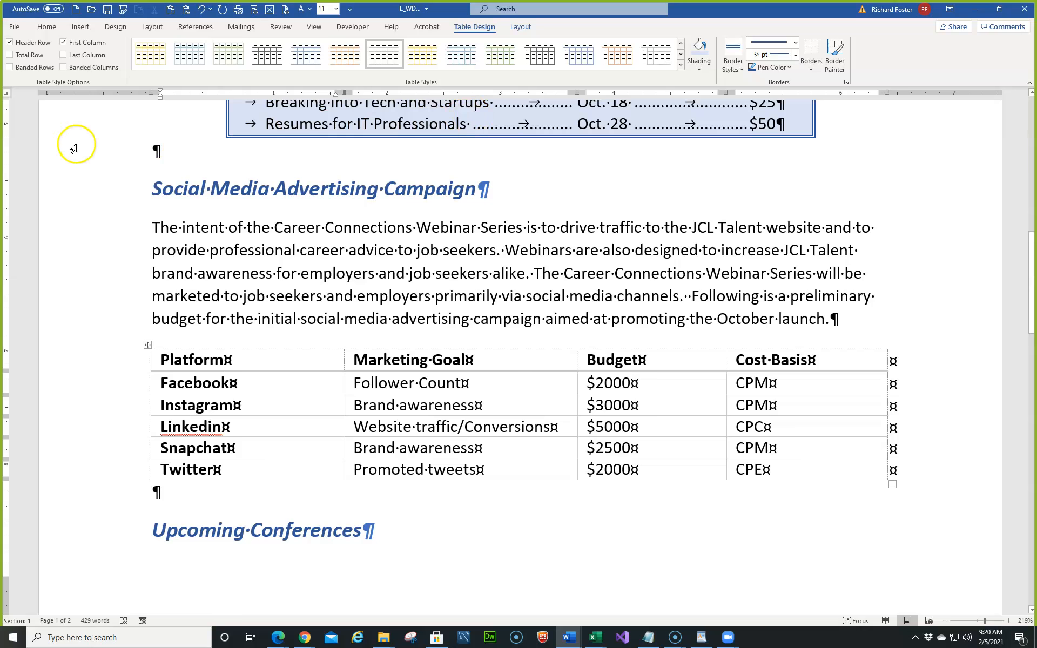
pyautogui.click(10, 67)
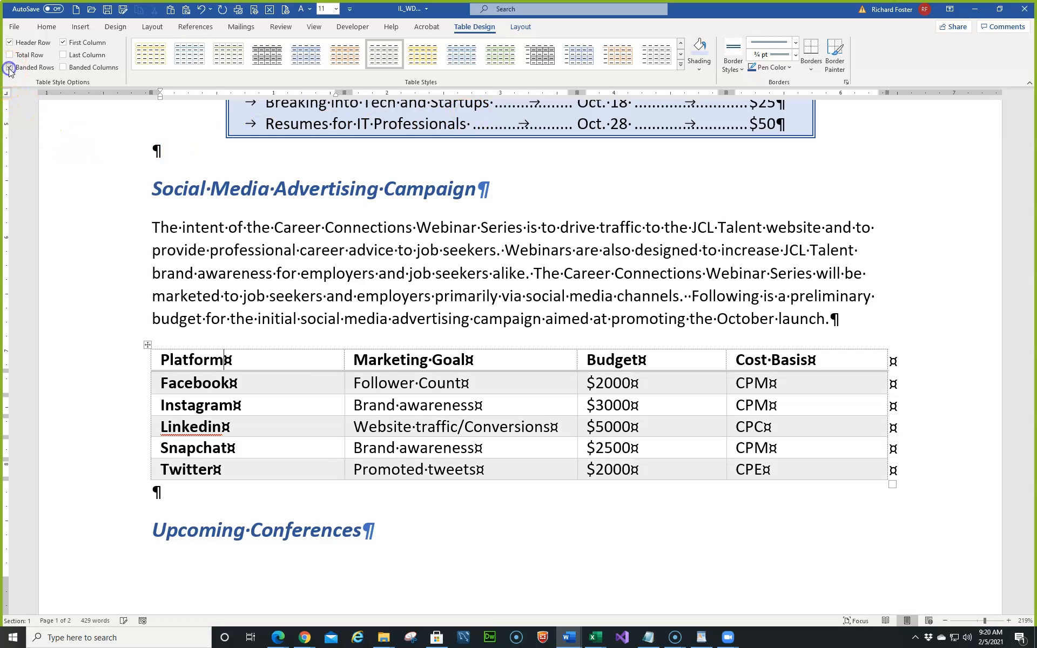
pyautogui.click(485, 529)
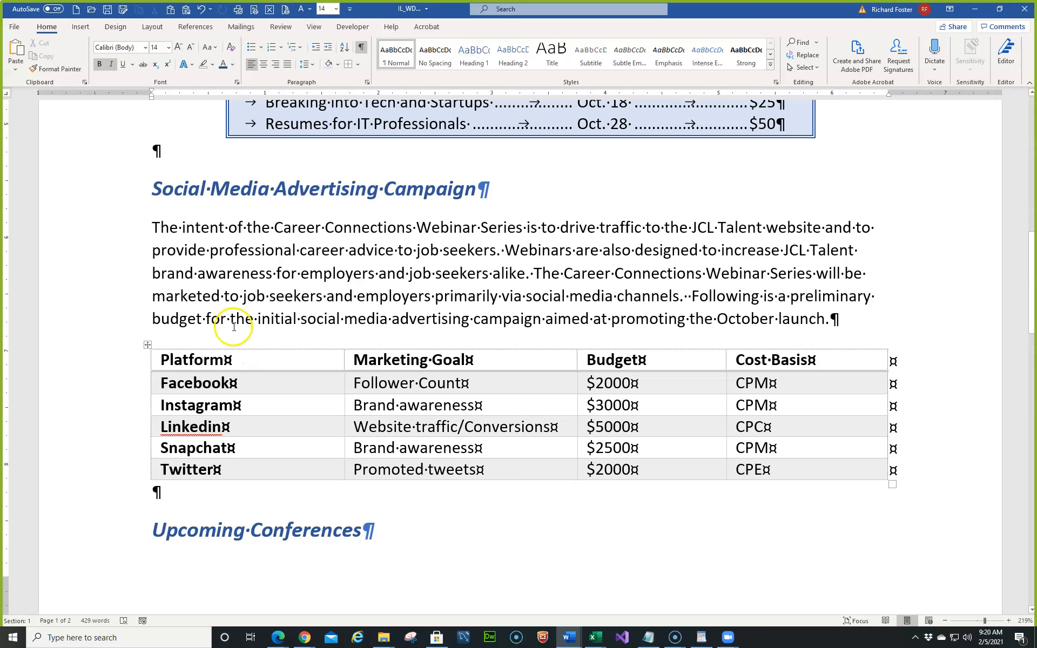
pyautogui.click(244, 358)
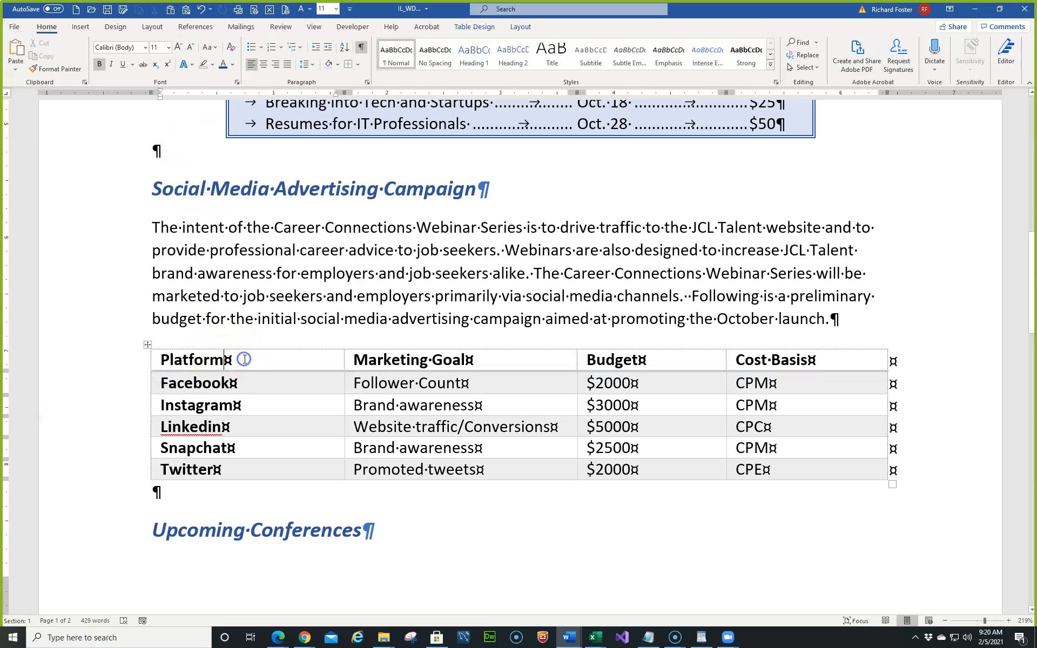
pyautogui.click(480, 26)
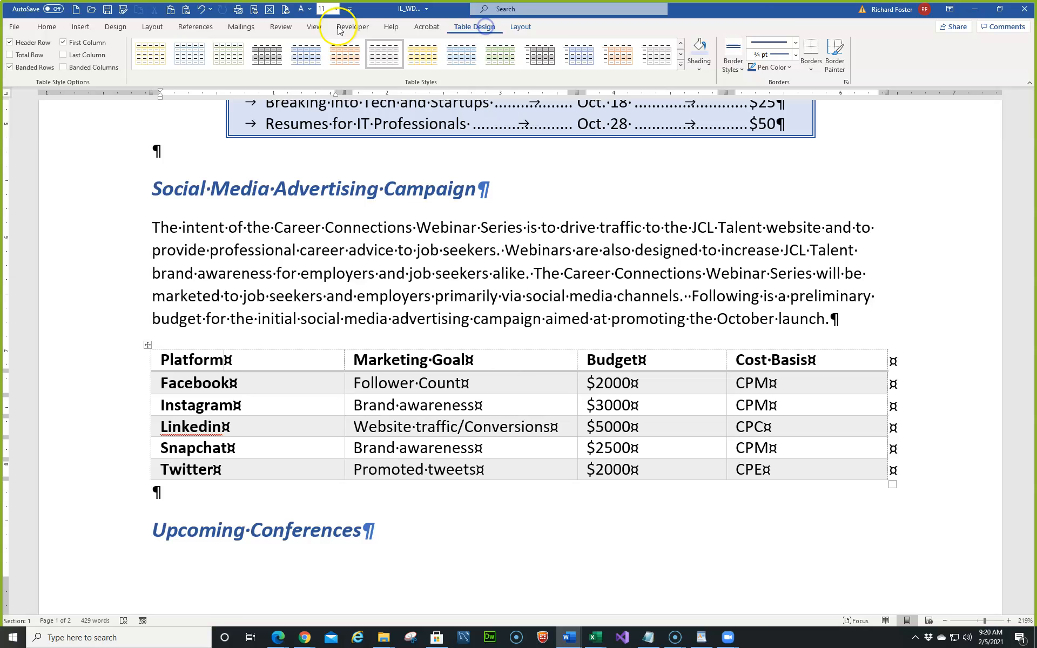
pyautogui.click(9, 67)
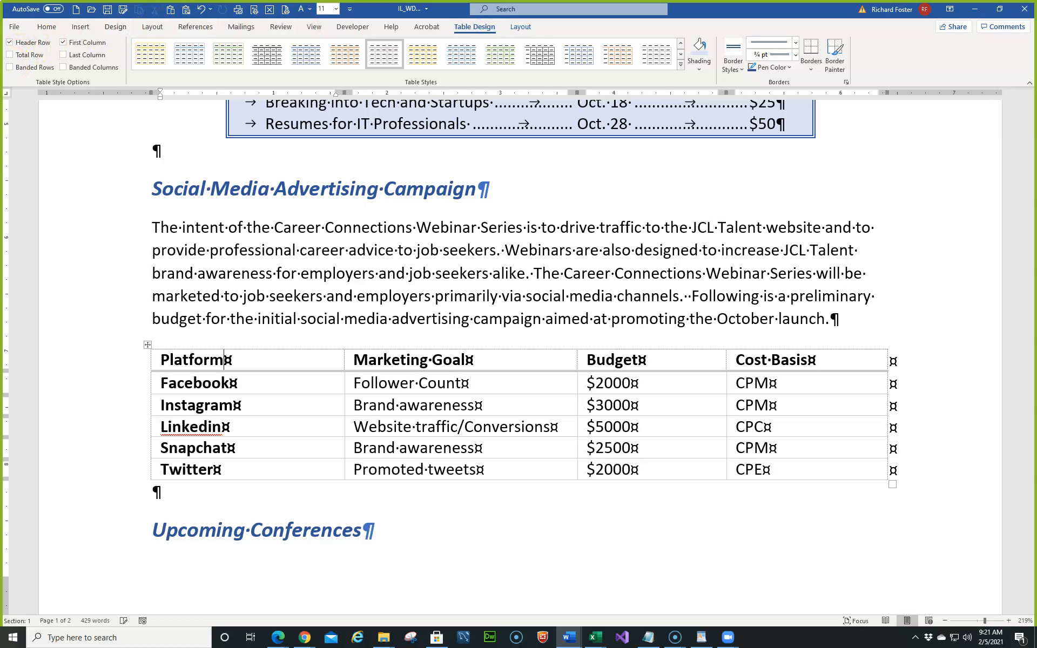
# Color the text of the whole Platform column dark green with a theme color.
pyautogui.click(248, 346)
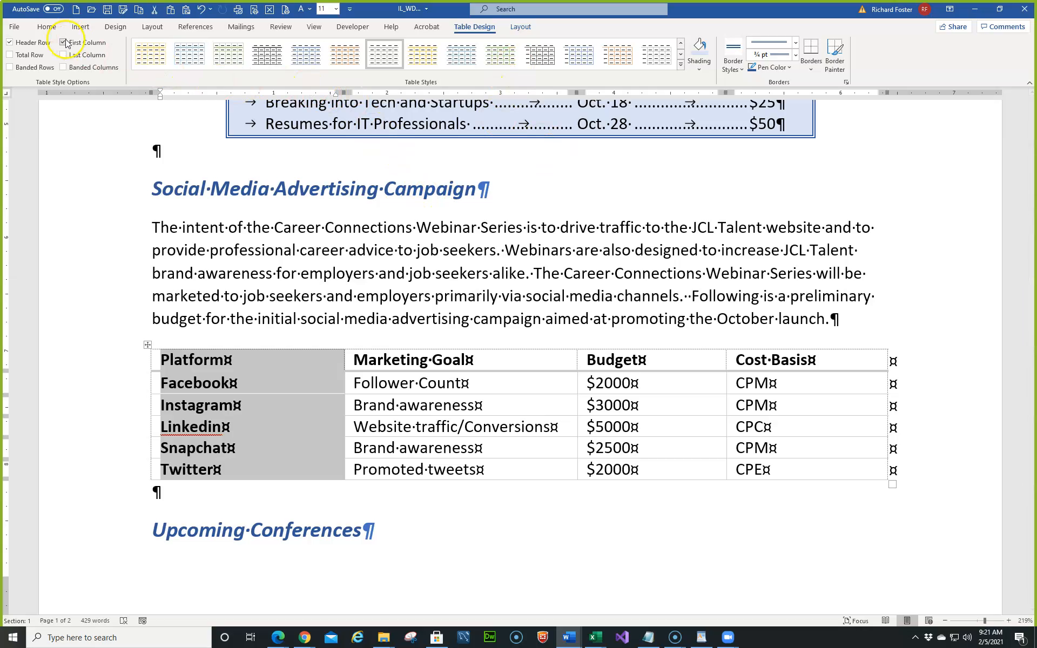
pyautogui.rightClick(274, 360)
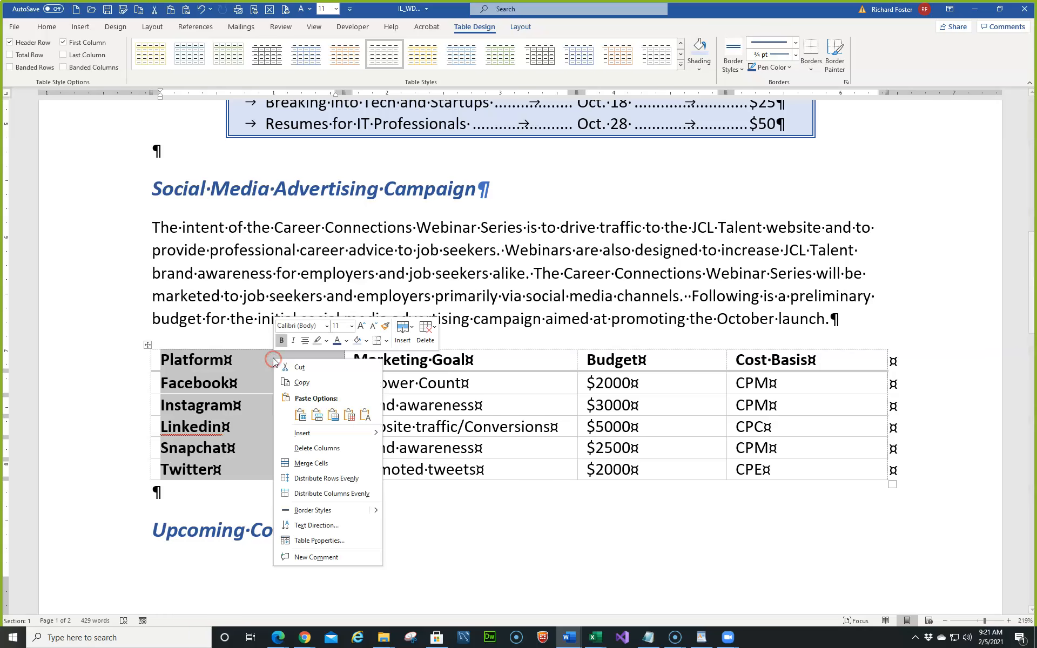
pyautogui.click(346, 342)
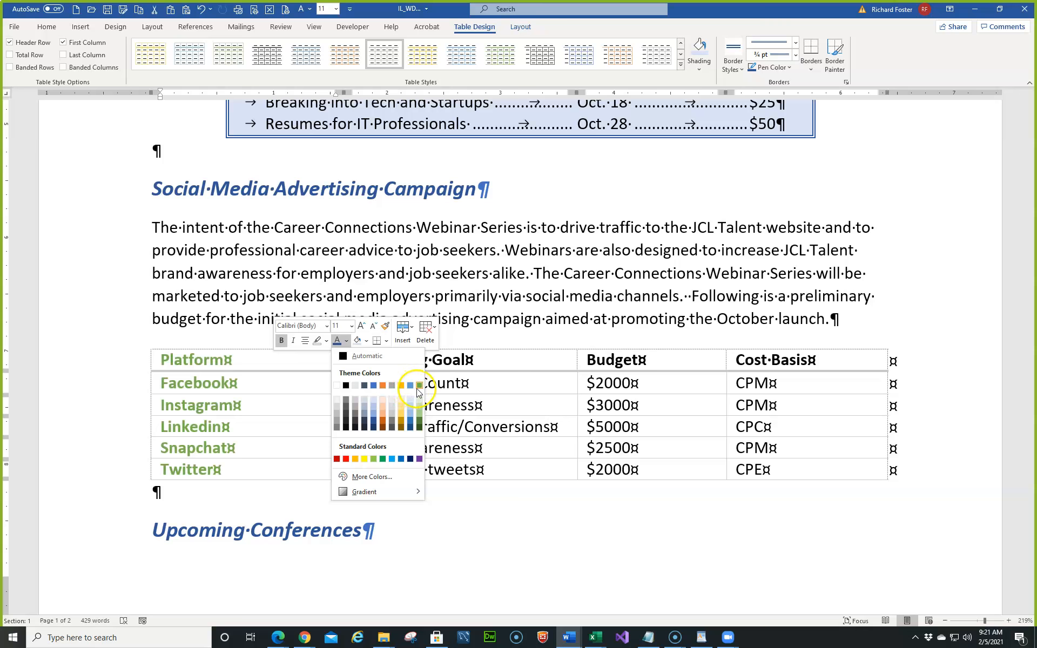
pyautogui.click(419, 426)
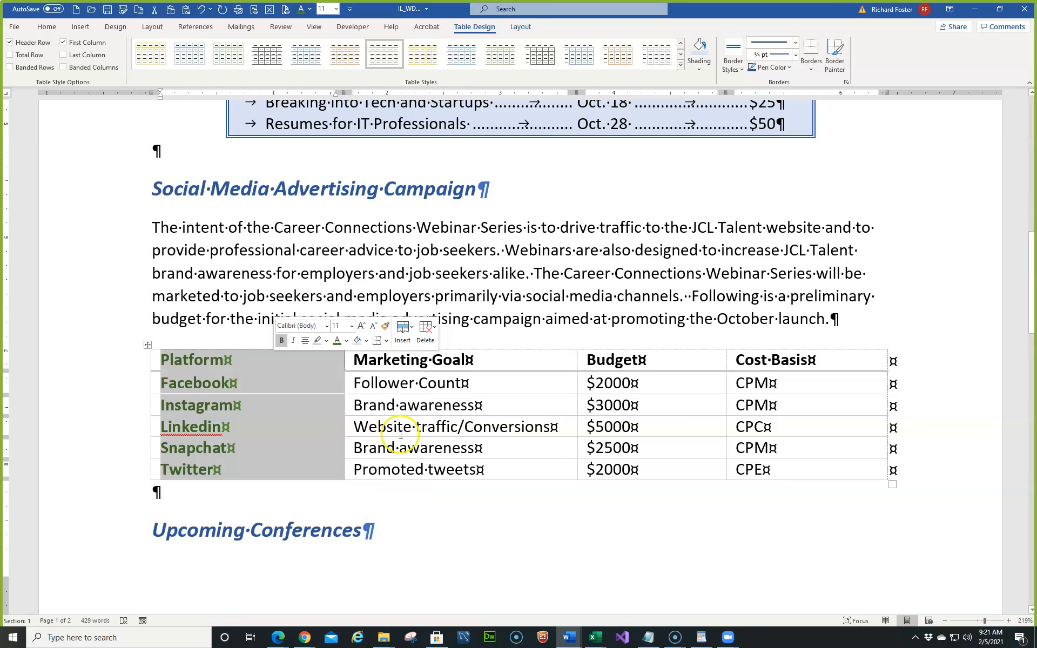
pyautogui.click(386, 507)
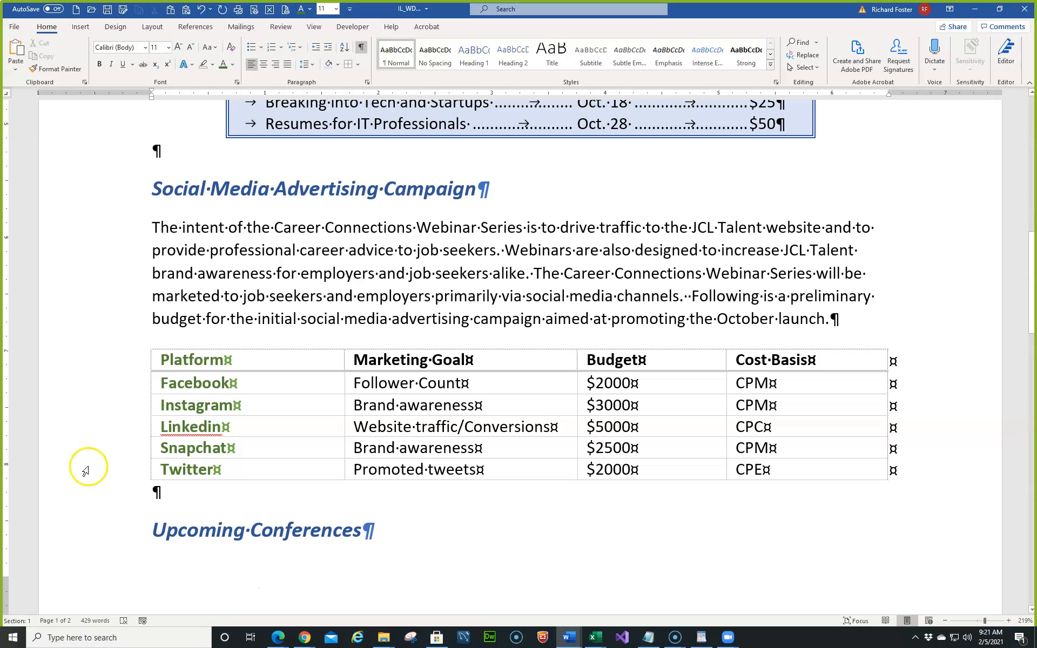
# Color the text of the table's header row dark blue with a theme color.
pyautogui.click(59, 366)
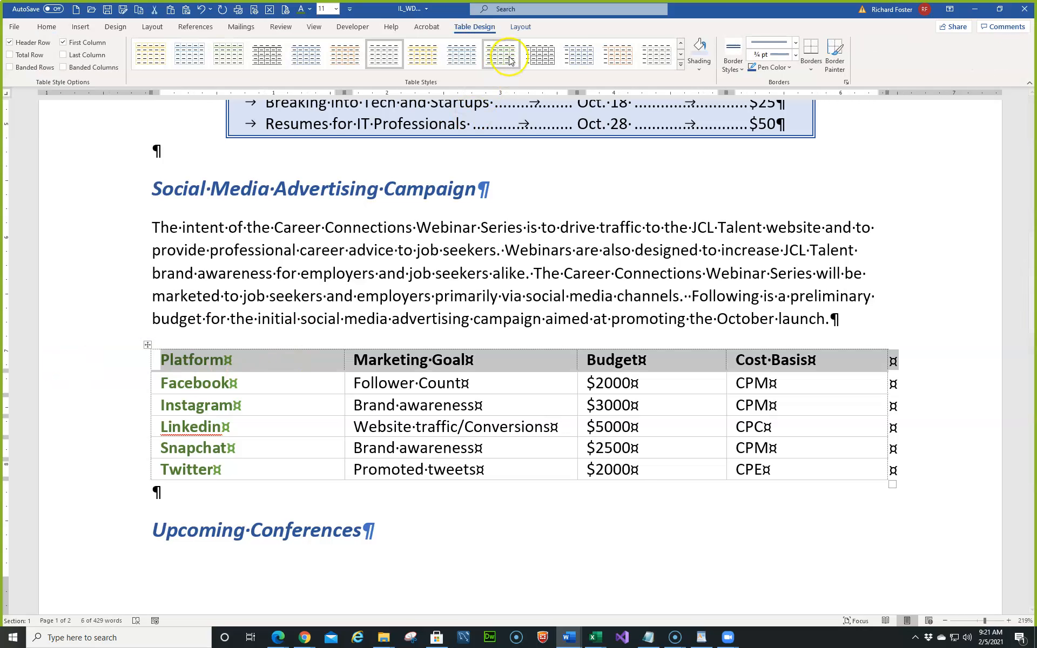
pyautogui.click(520, 27)
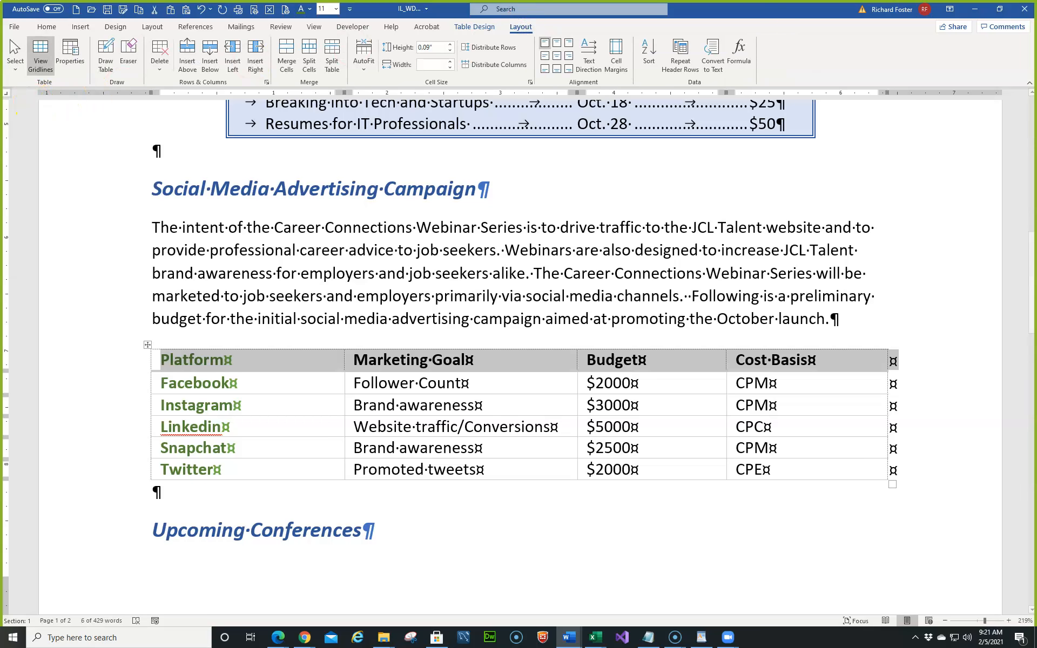
pyautogui.click(13, 64)
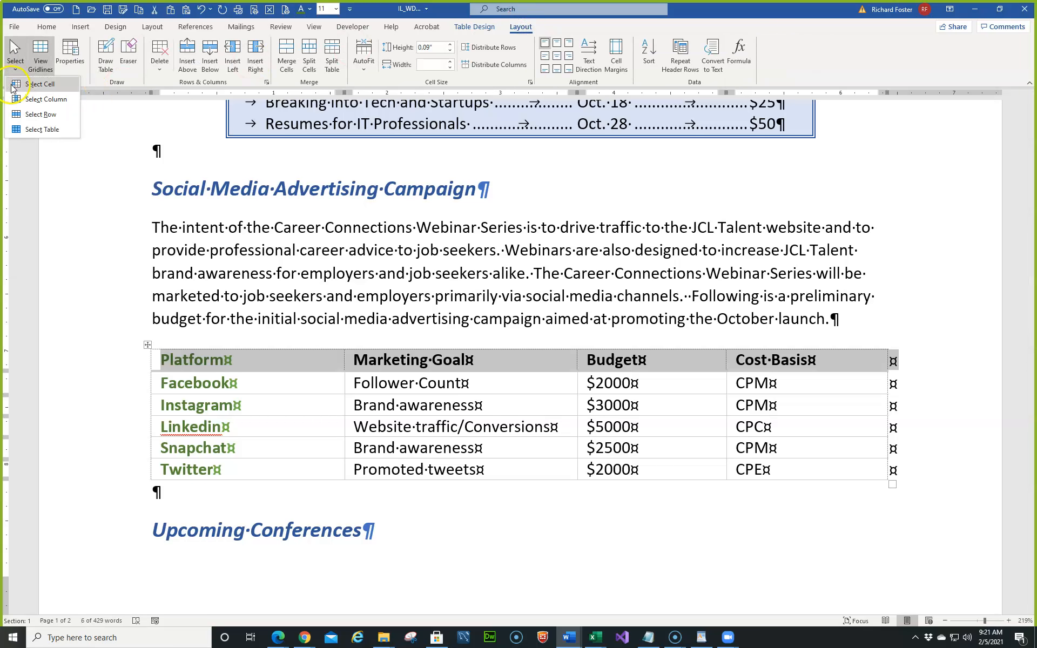
pyautogui.click(42, 86)
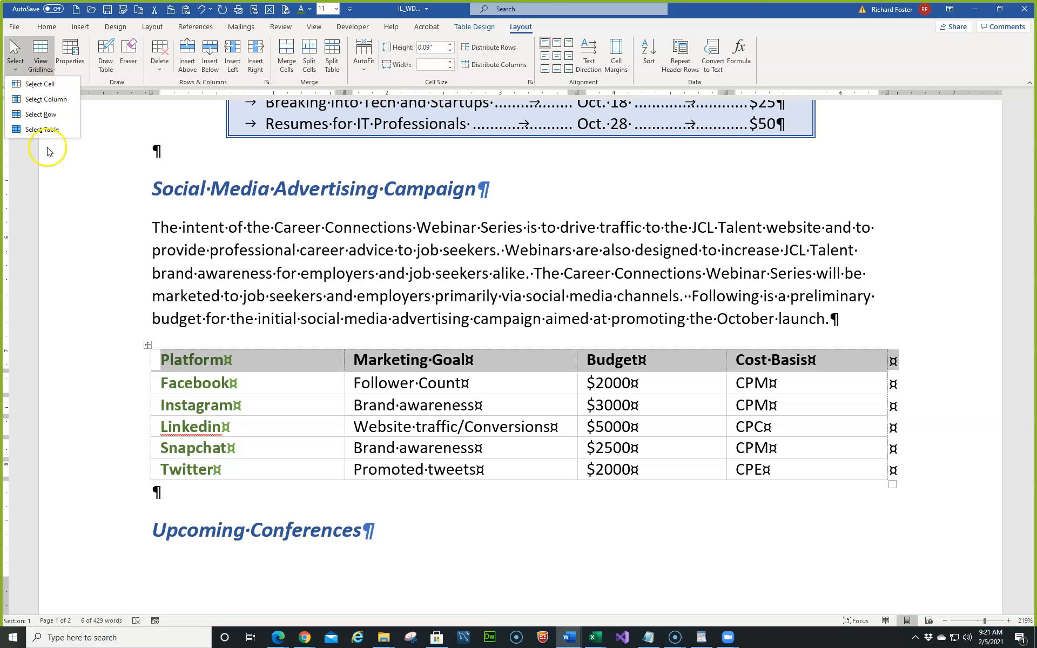
pyautogui.rightClick(264, 365)
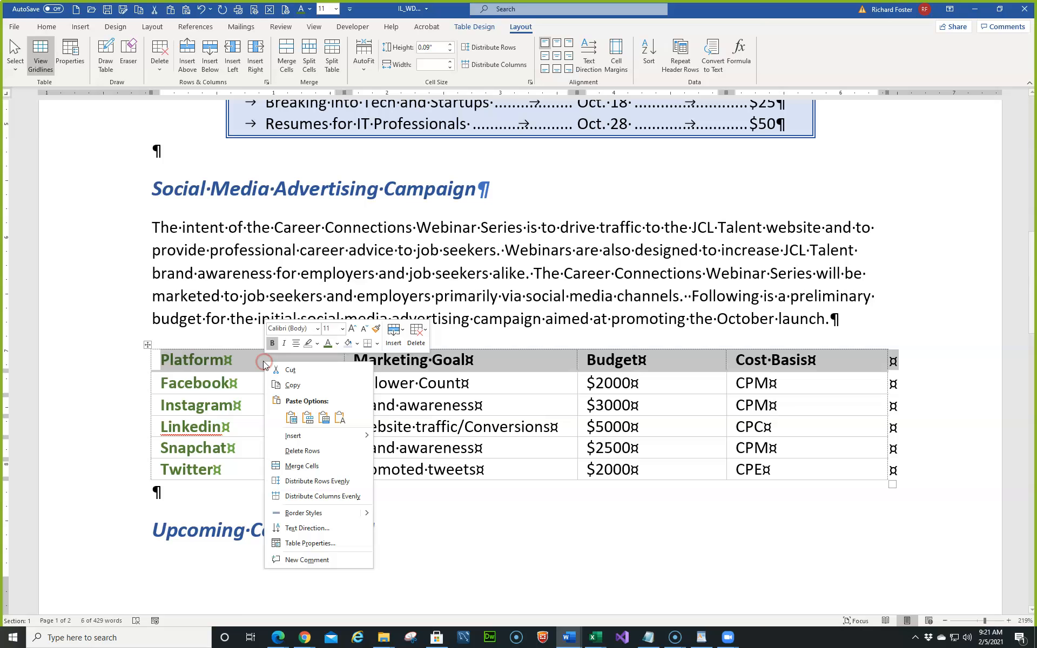
pyautogui.click(337, 343)
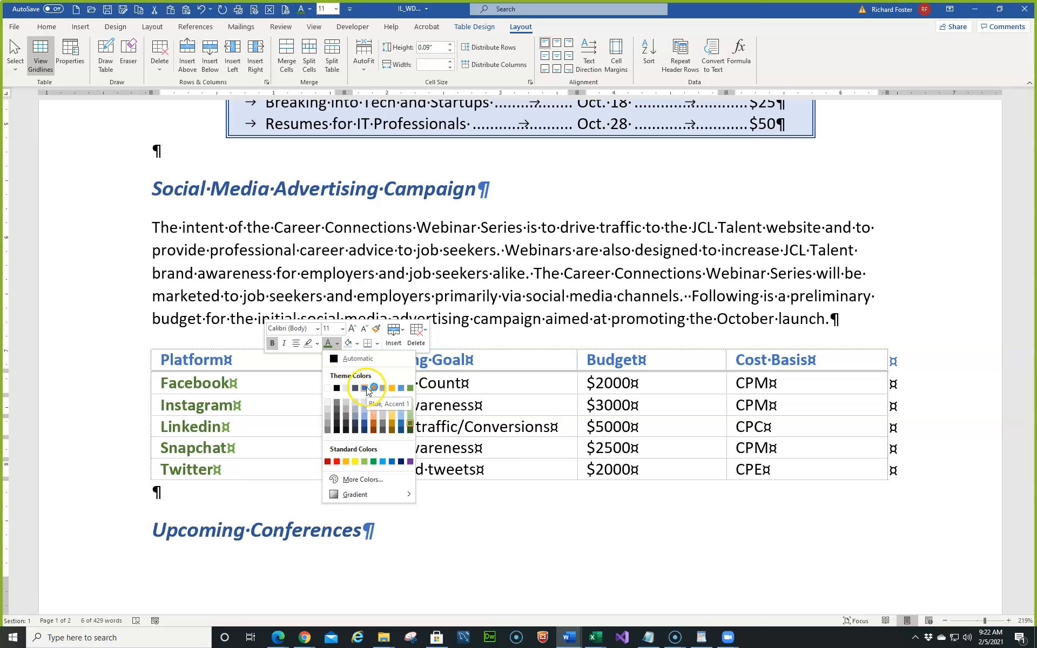
pyautogui.click(365, 427)
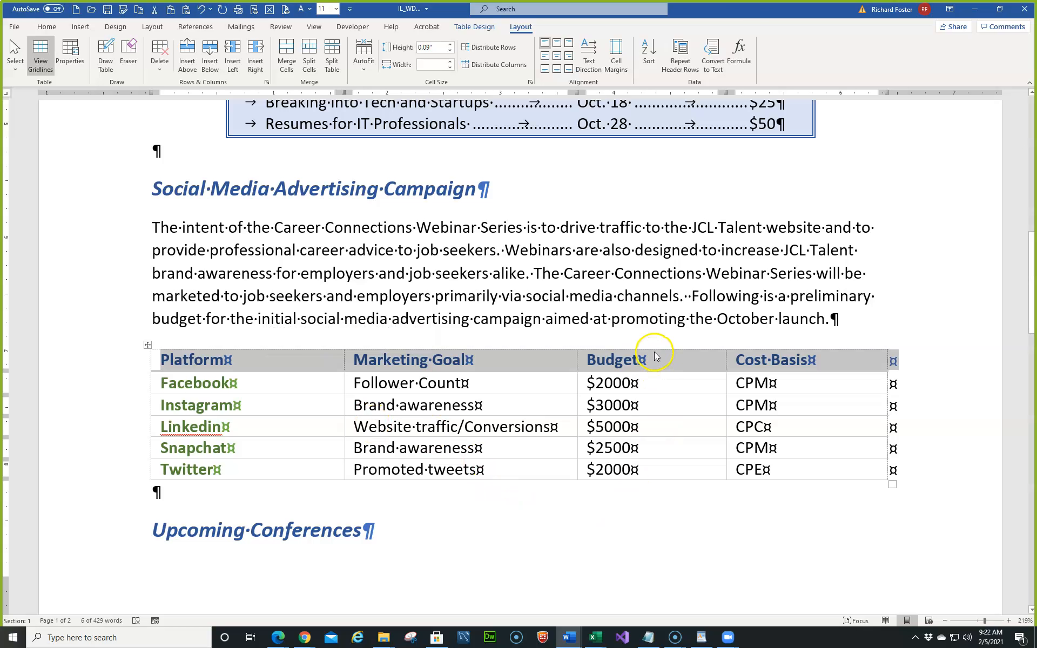
# Center the text of the Budget and Cost Basis columns in the budget table, then deselect the columns.
pyautogui.click(654, 349)
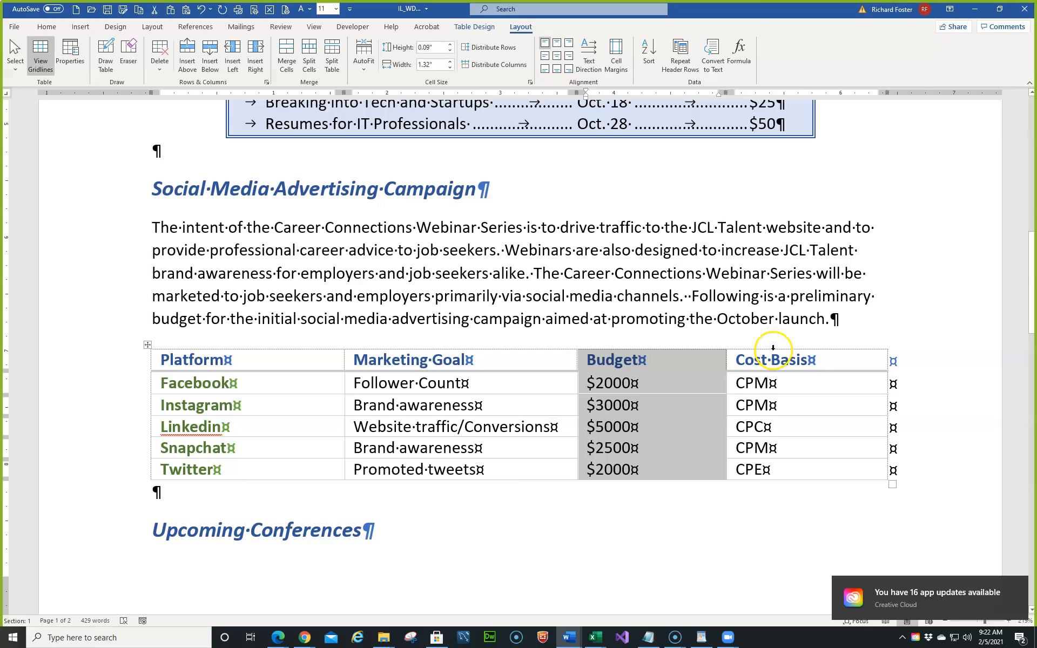
pyautogui.keyDown('shift'); pyautogui.click(774, 343); pyautogui.keyUp('shift')
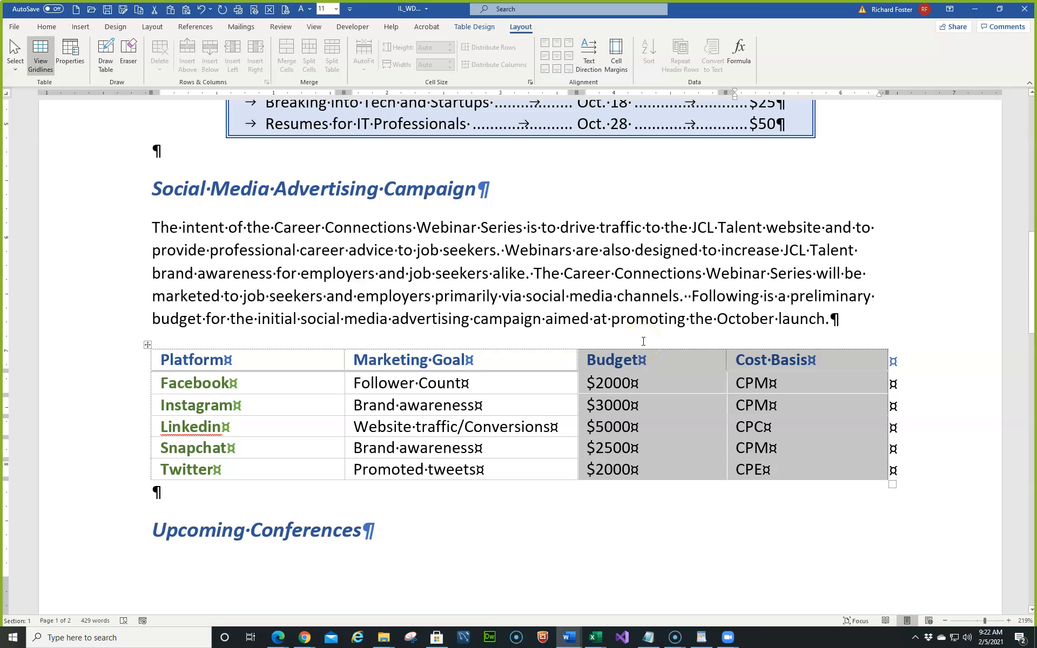
pyautogui.rightClick(662, 352)
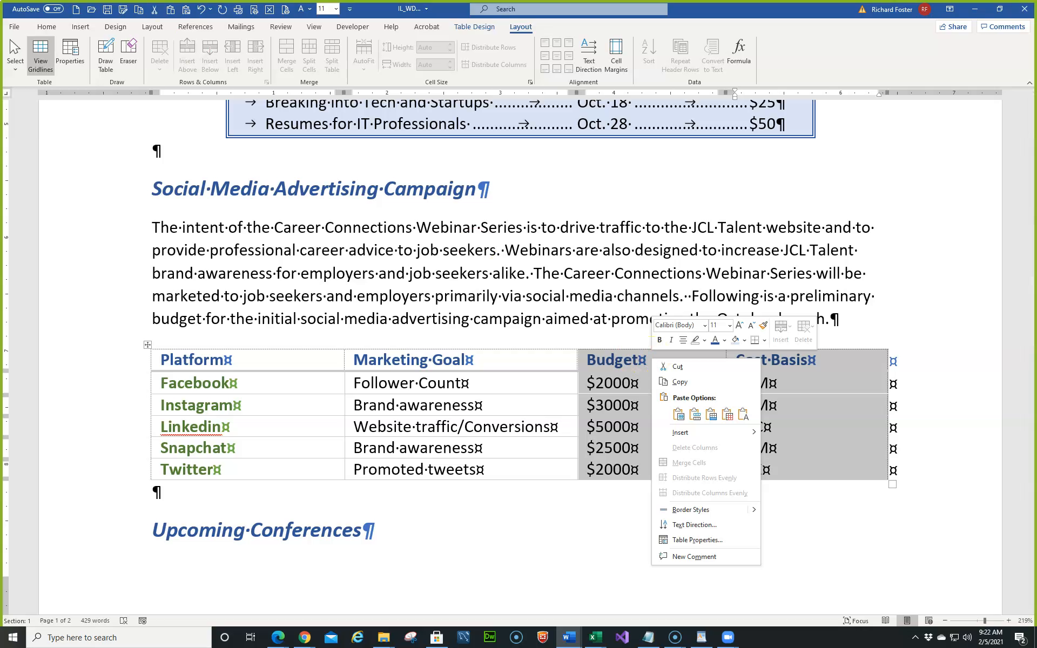
pyautogui.click(47, 28)
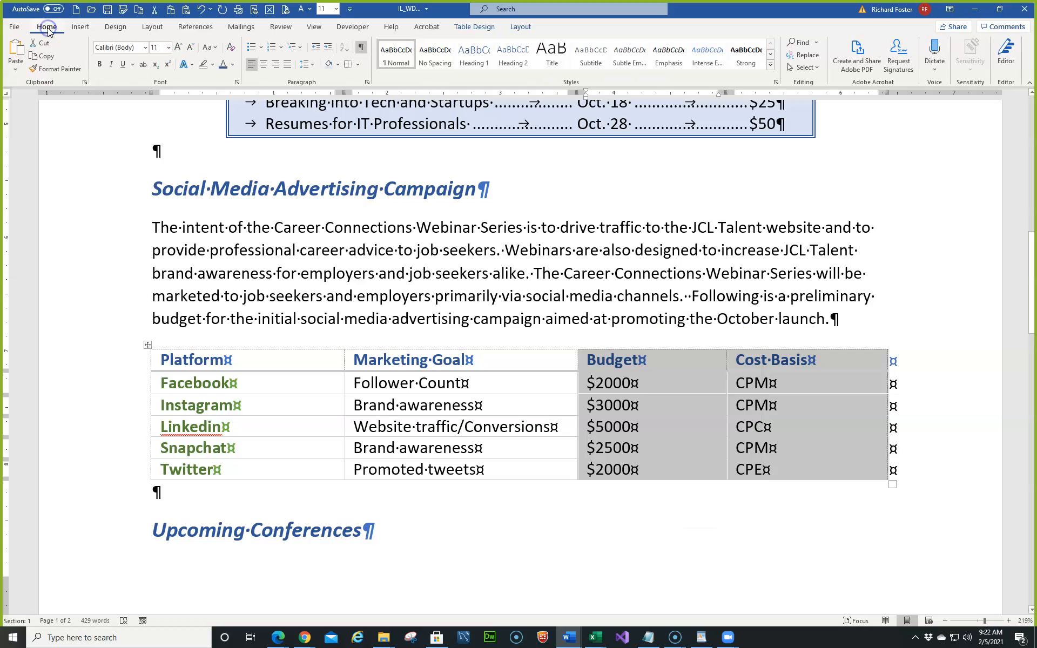
pyautogui.click(264, 65)
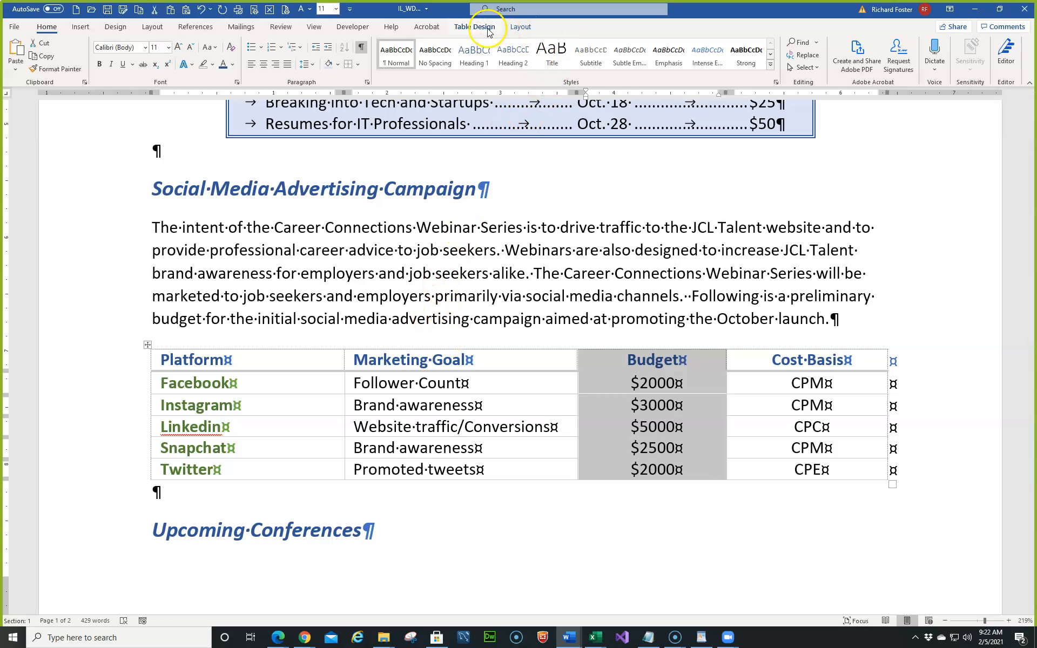
pyautogui.click(516, 28)
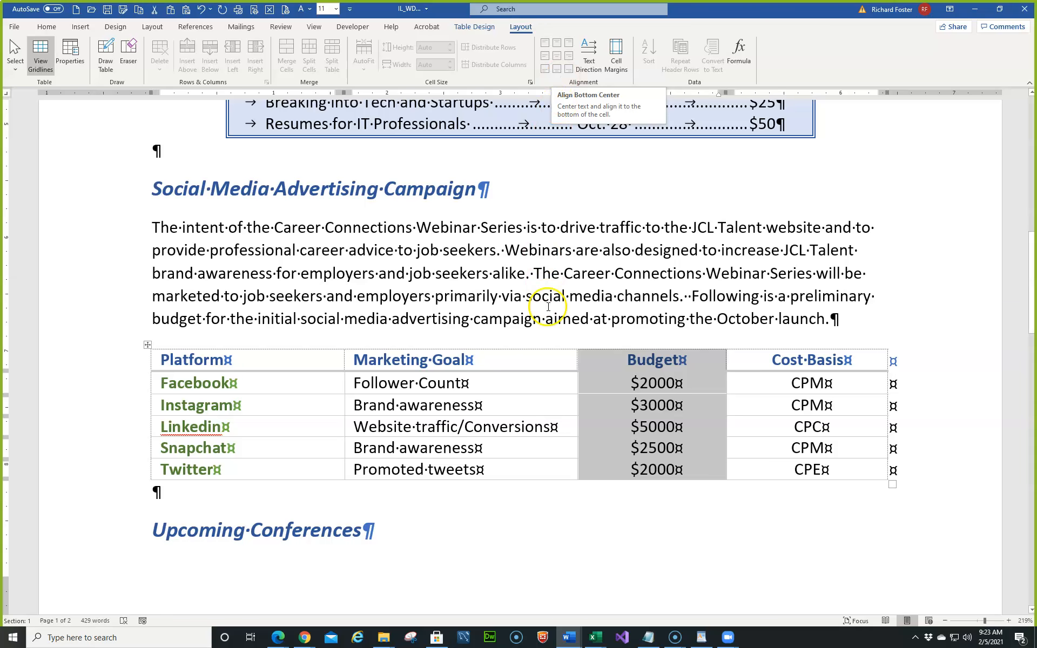
pyautogui.click(612, 381)
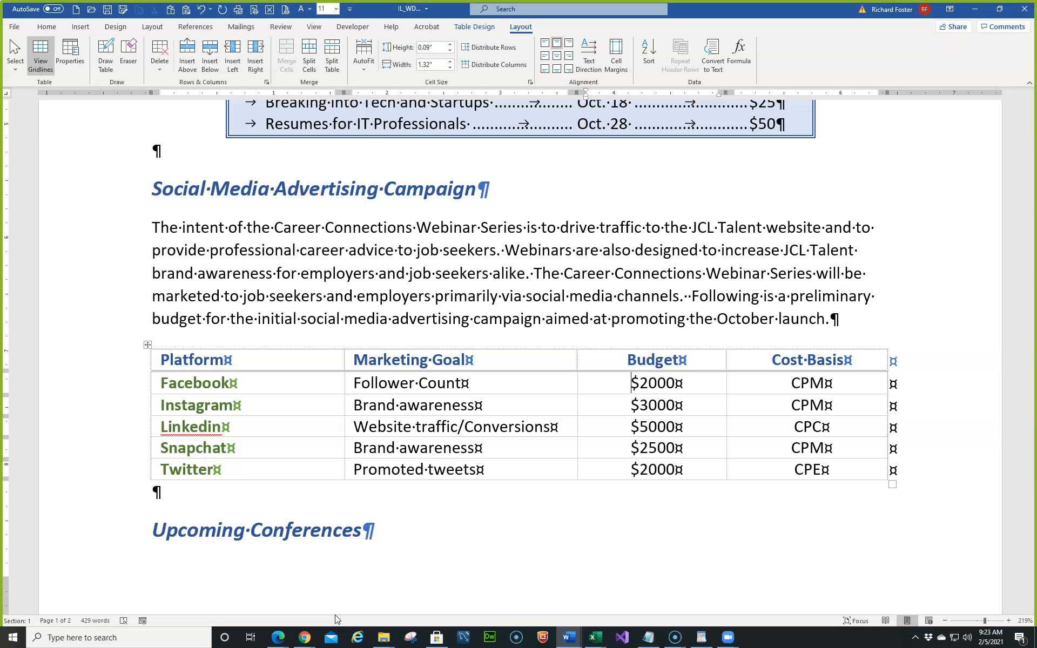
# Go to the start of the document and search the online pictures for "meeting" to insert an image there.
pyautogui.hotkey('ctrl', 'Home')
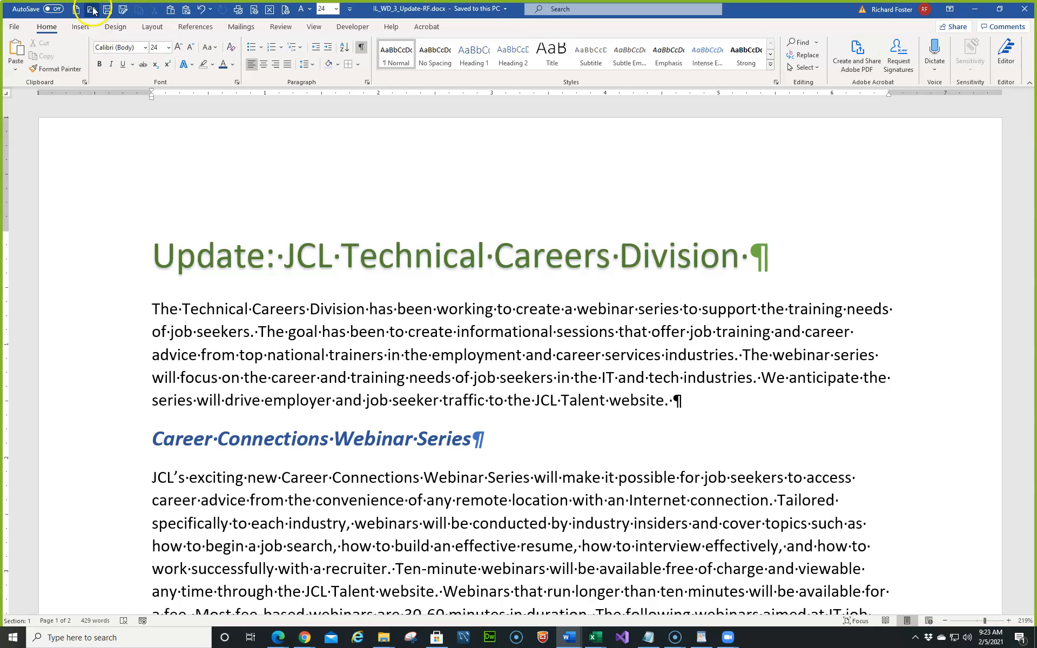
pyautogui.click(81, 25)
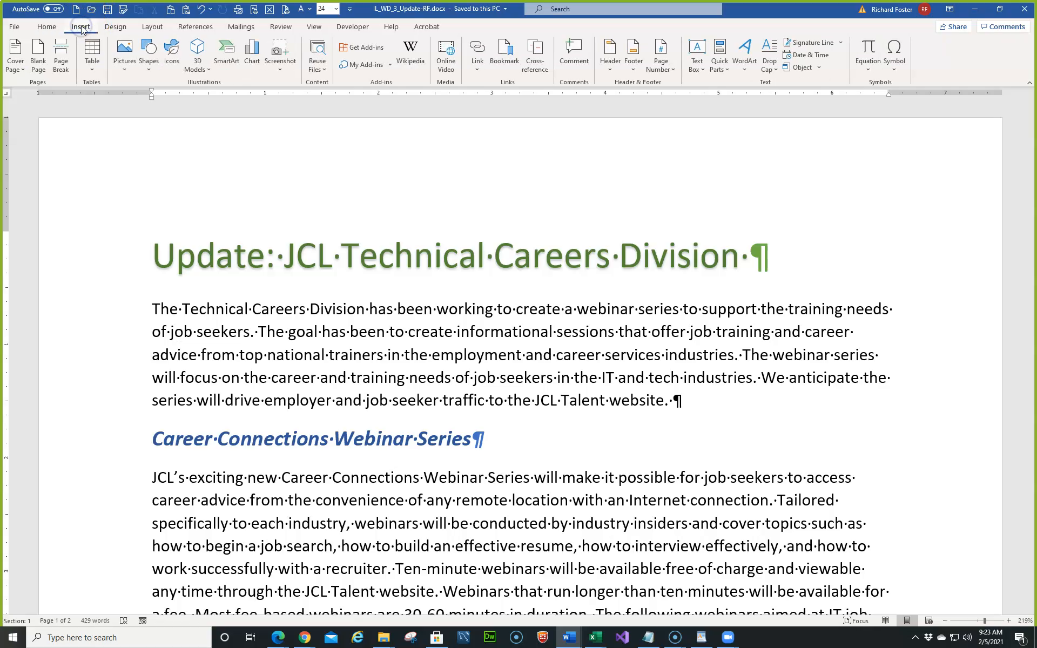
pyautogui.click(120, 67)
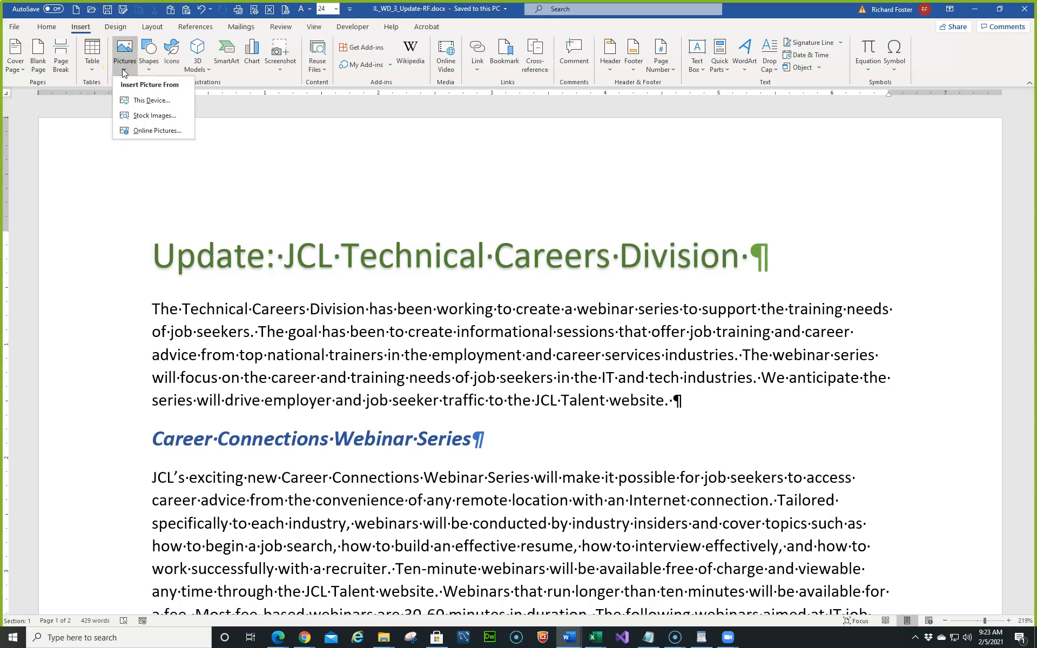
pyautogui.click(140, 131)
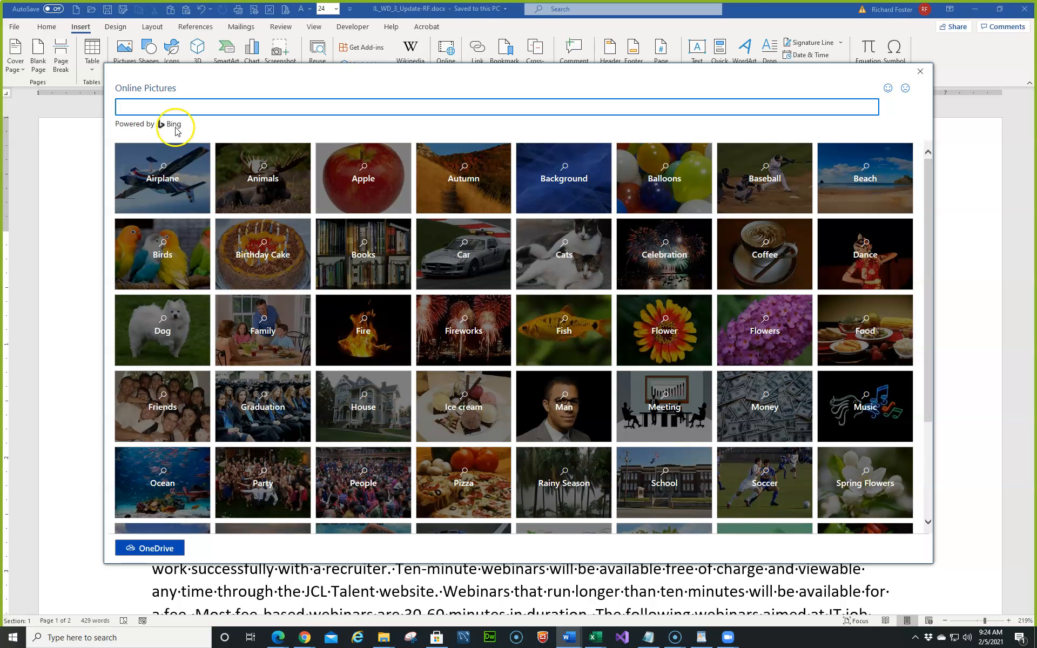
pyautogui.click(164, 106)
pyautogui.write('mme')
pyautogui.press('BackSpace')
pyautogui.write('eeting')
pyautogui.press('Return')
pyautogui.click(293, 301)
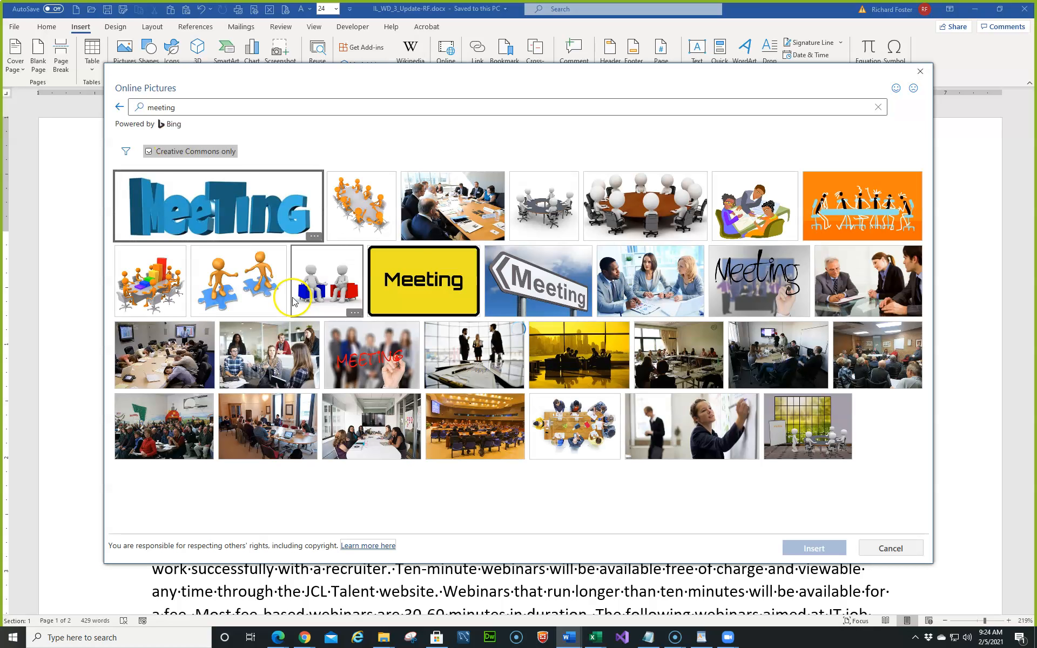